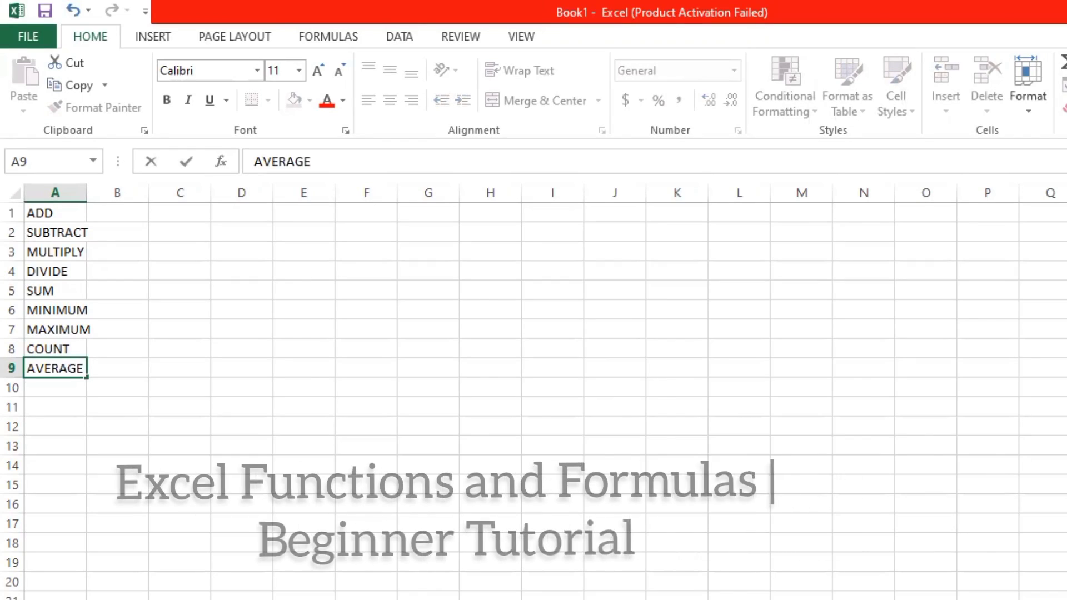
Enter MEDIAN in A10 below AVERAGE, completing the ADD-to-MEDIAN label list
key(Return)
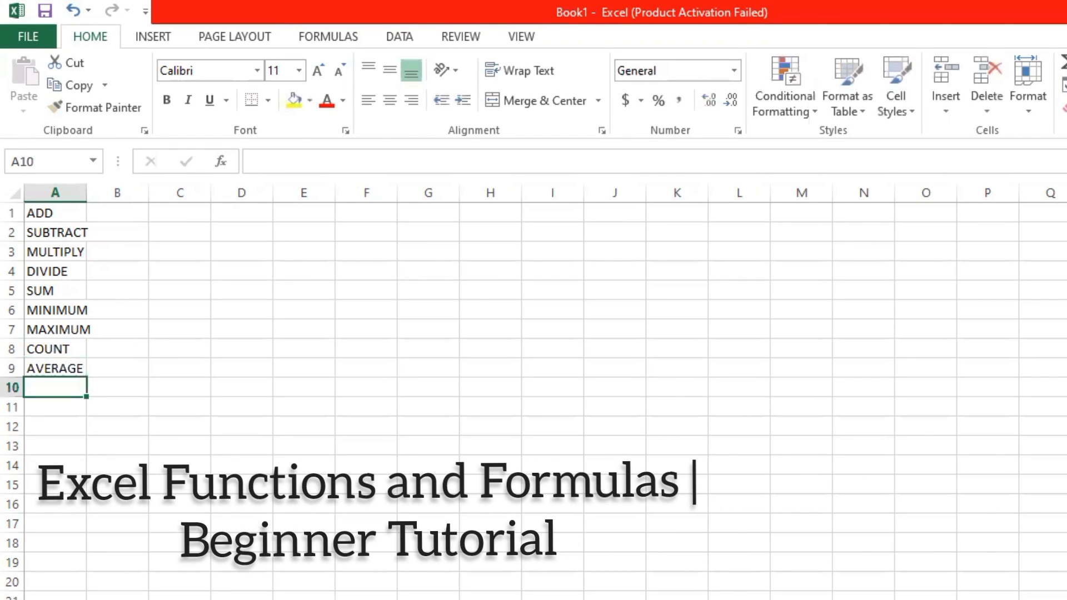
text(MEDIAN)
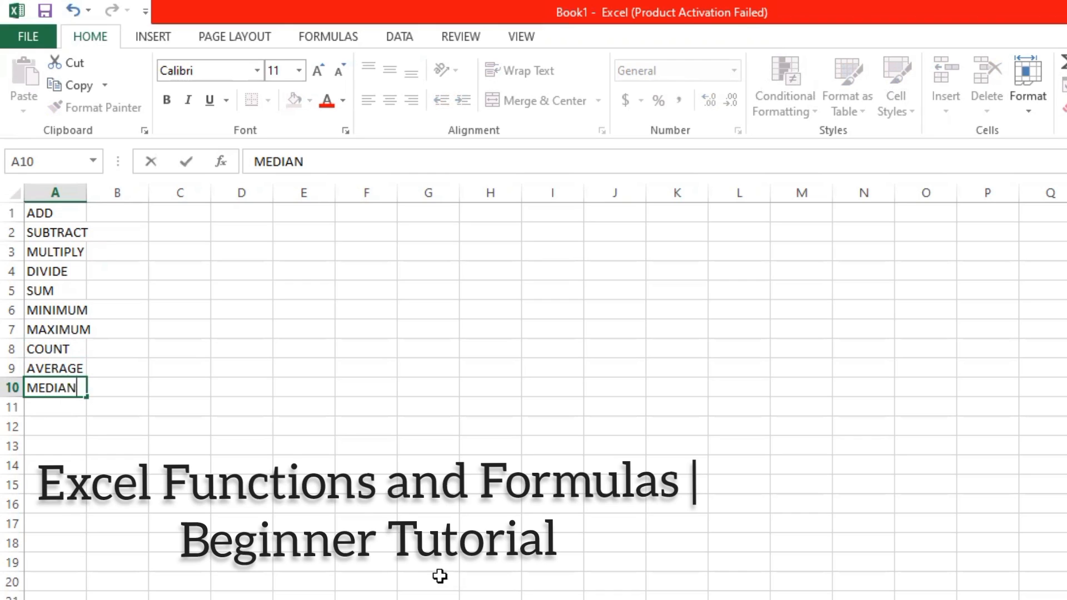
click(119, 219)
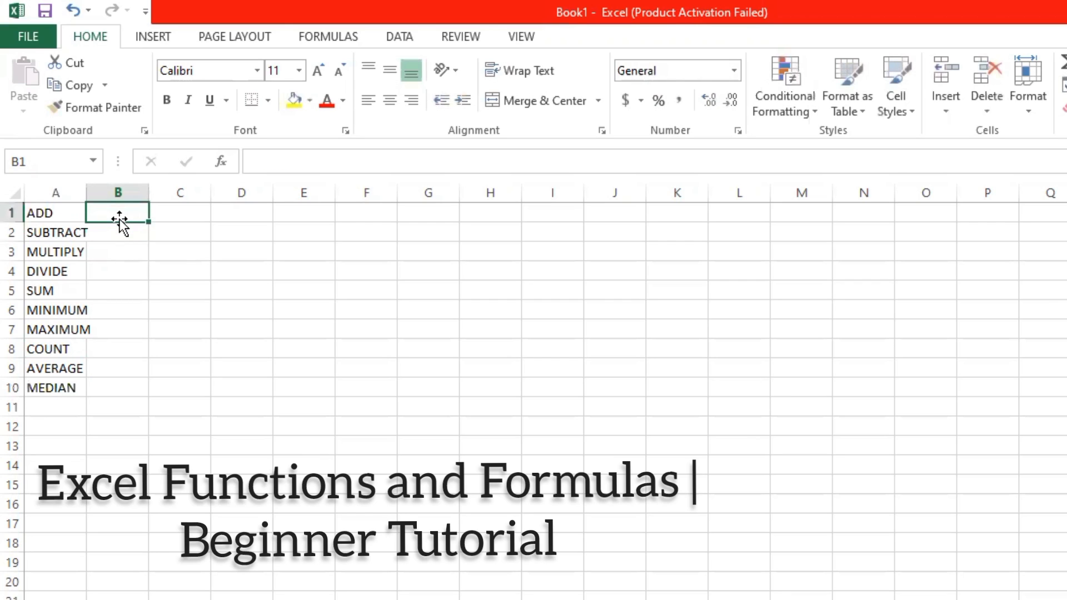
Enter 1 in B1 and 1 in C1 for the ADD row
text(1)
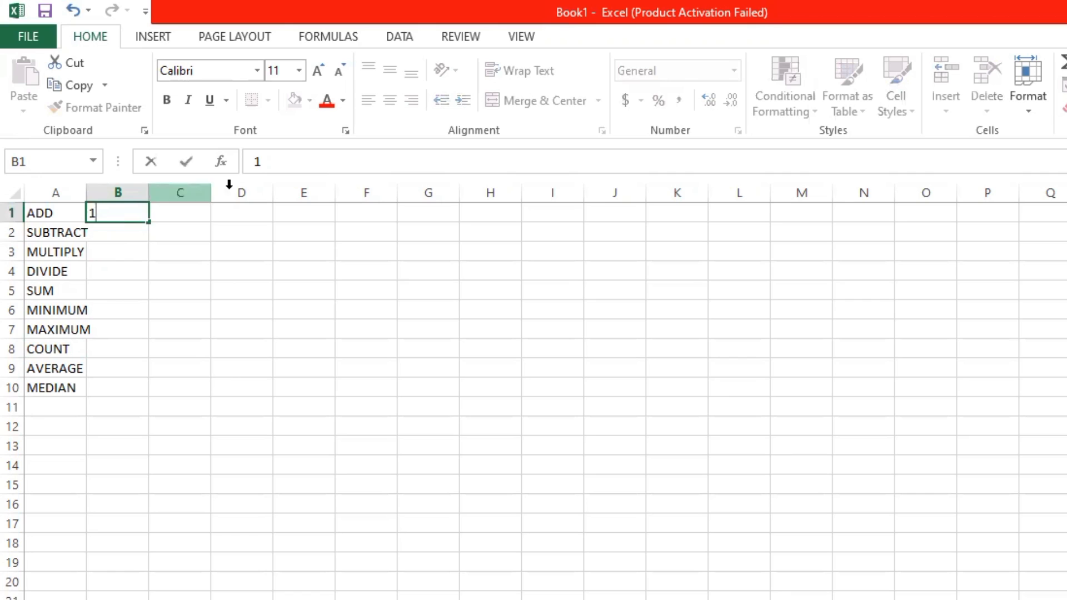
click(193, 219)
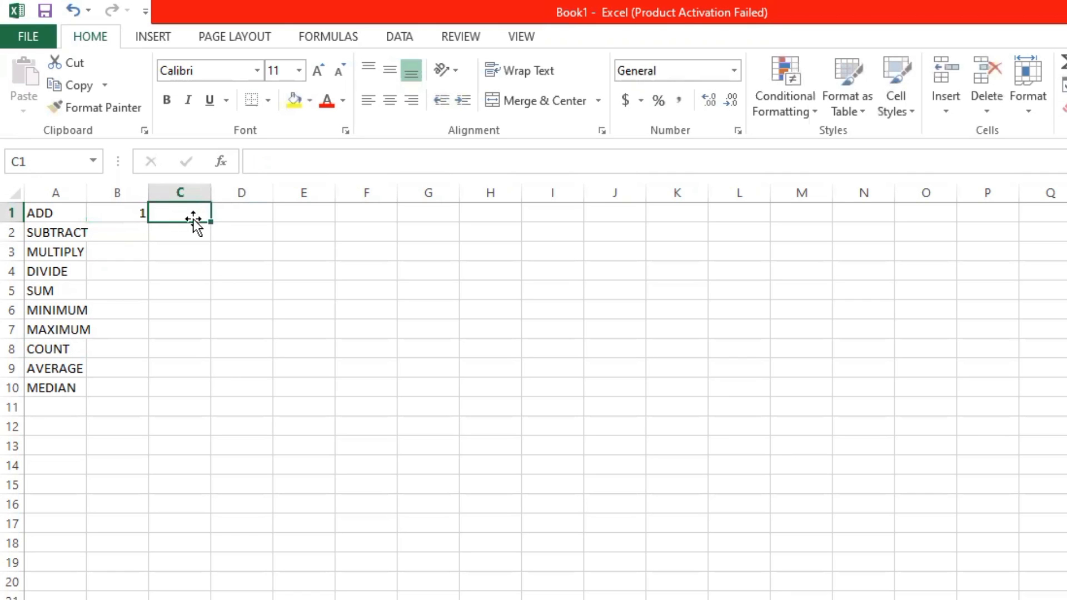
text(1)
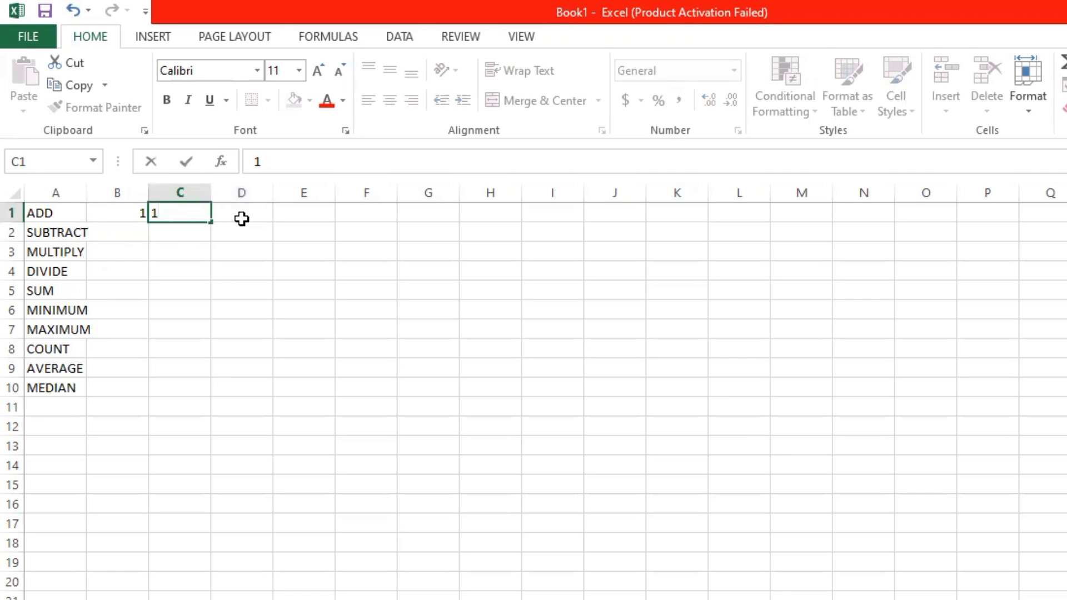
click(242, 219)
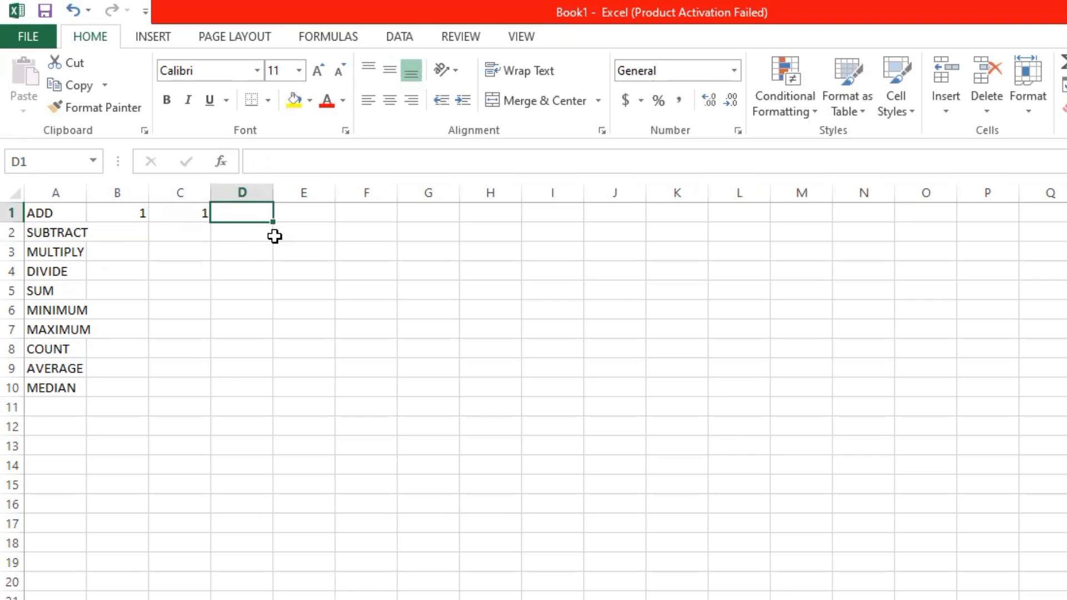
Enter =1+1 in D1, then clear D1 again
text(=)
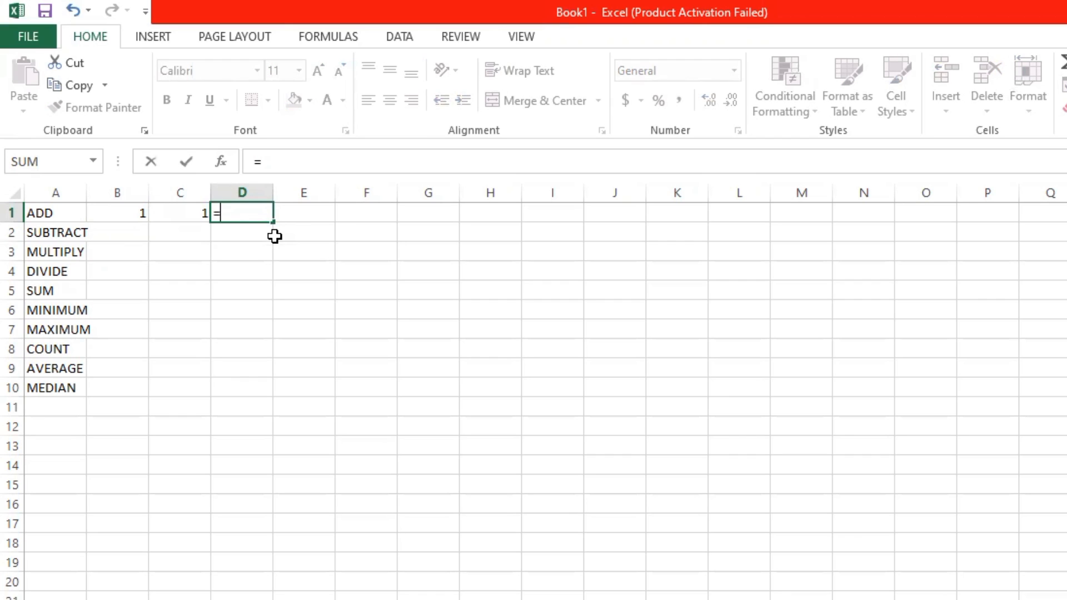
text(1+1)
key(Return)
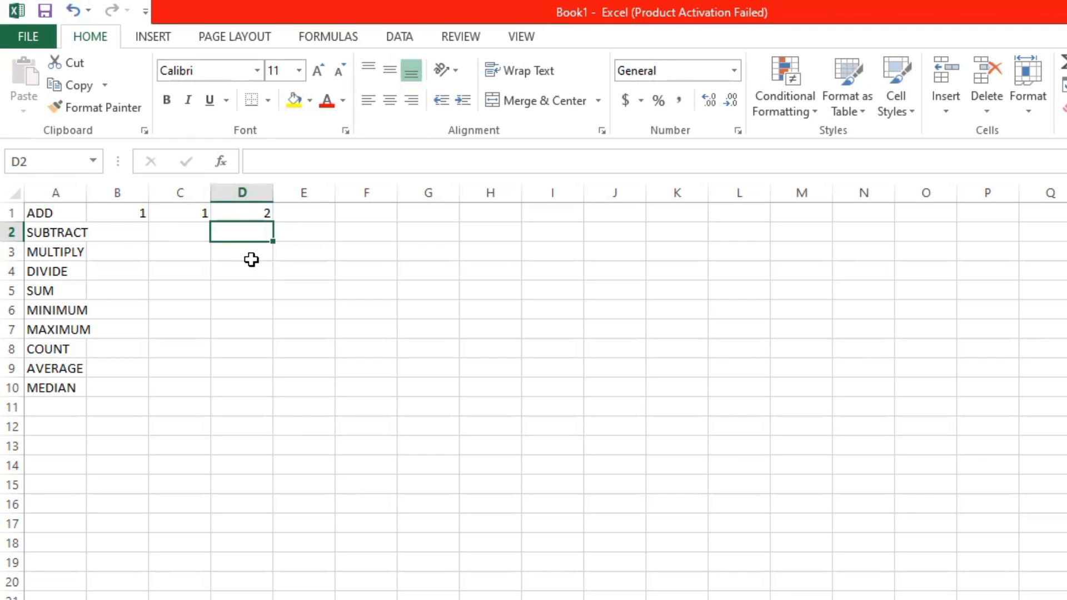
click(248, 214)
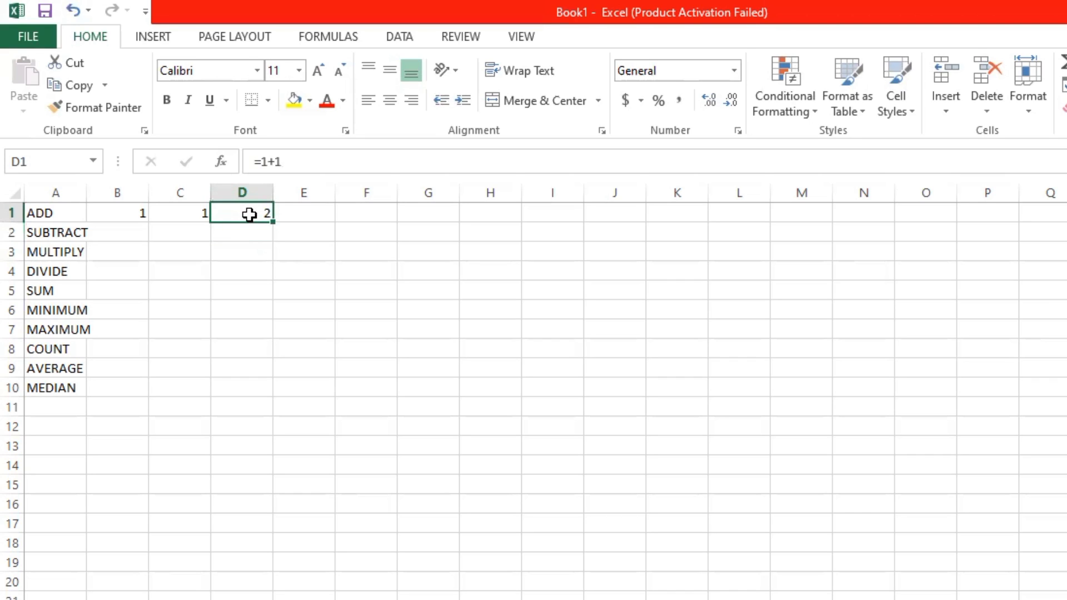
key(BackSpace)
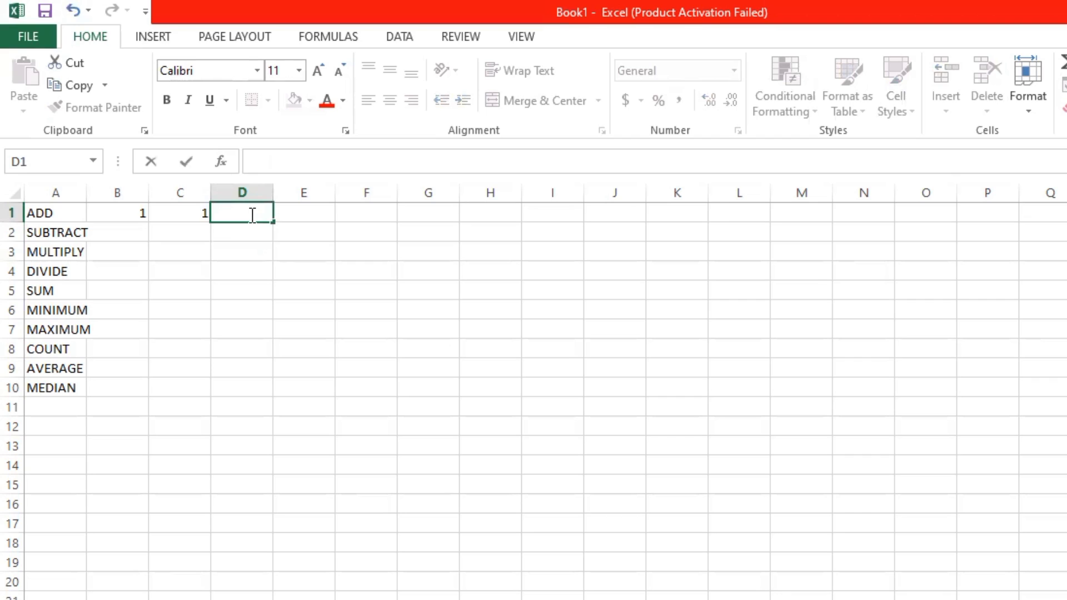
Enter the formula =B1+C1 in D1 so it shows 2
text(=)
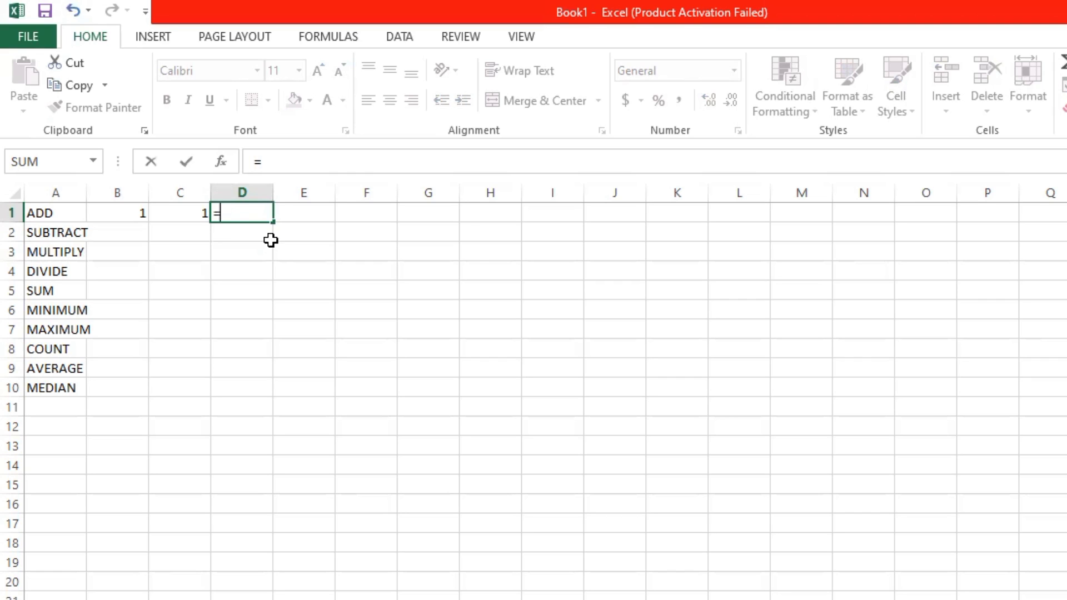
text(B1)
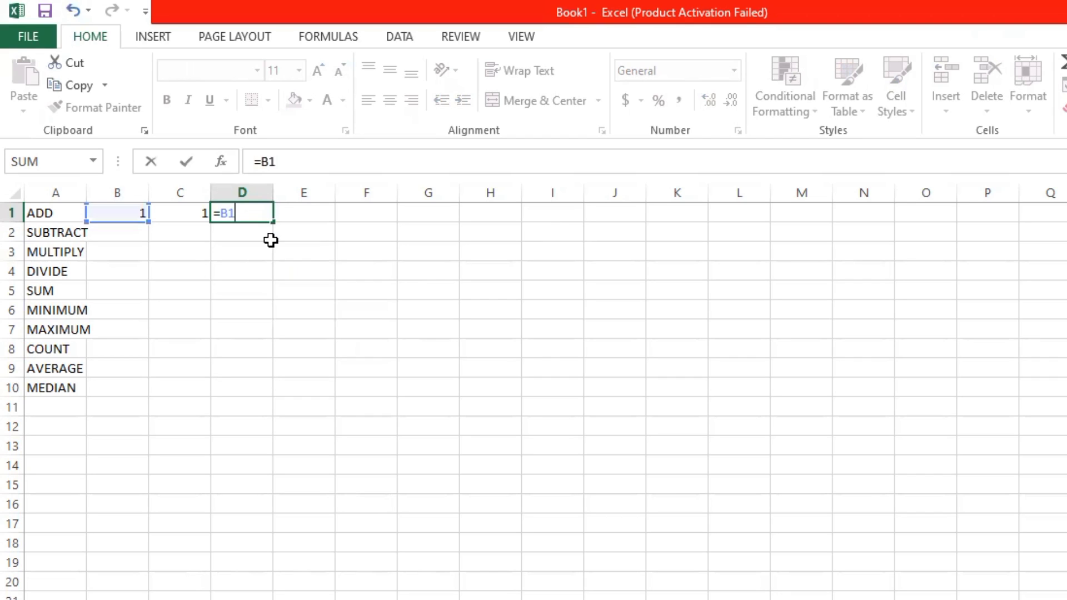
text(+C1)
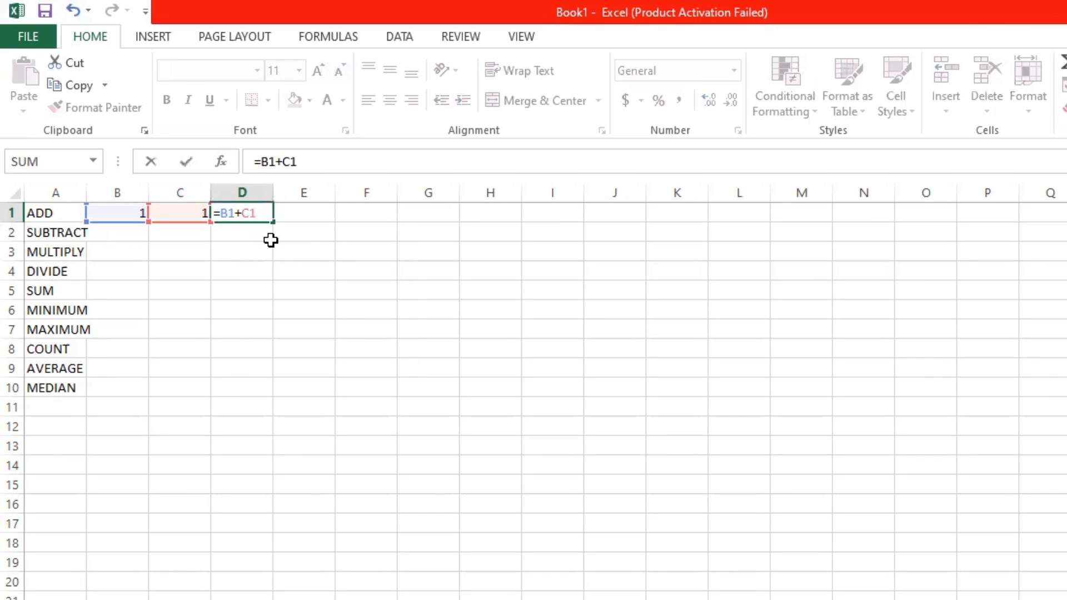
key(Return)
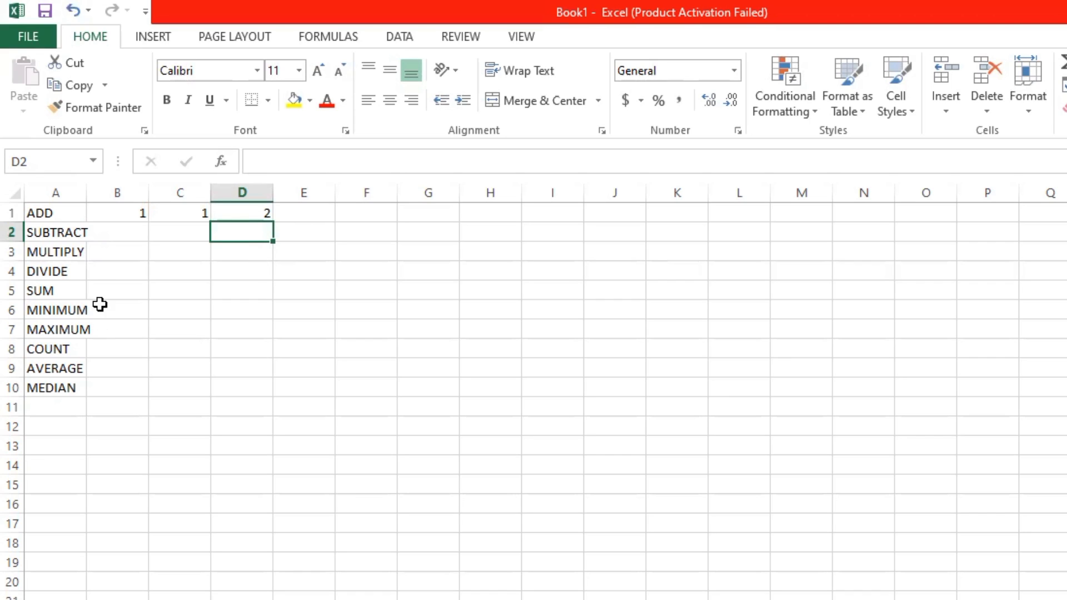
Enter 3 in B2 and 1 in C2 for the SUBTRACT row
click(139, 234)
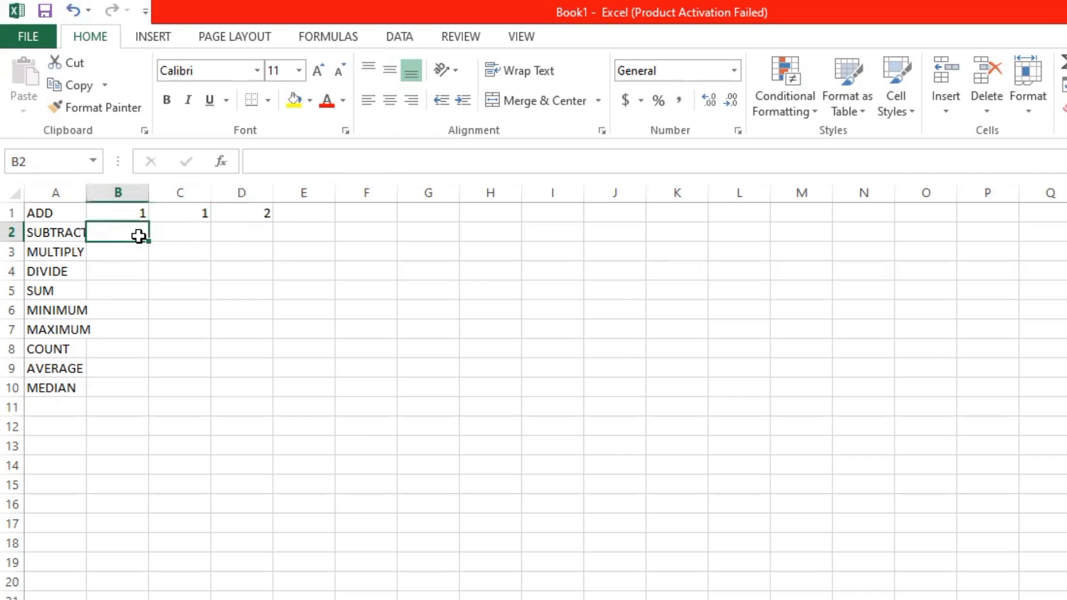
text(3)
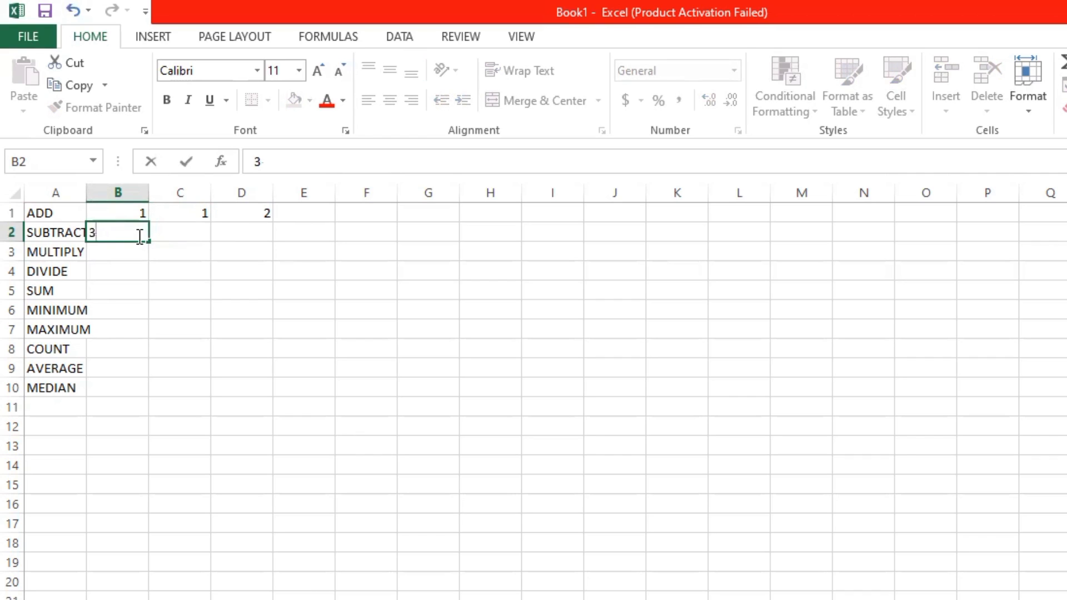
key(Return)
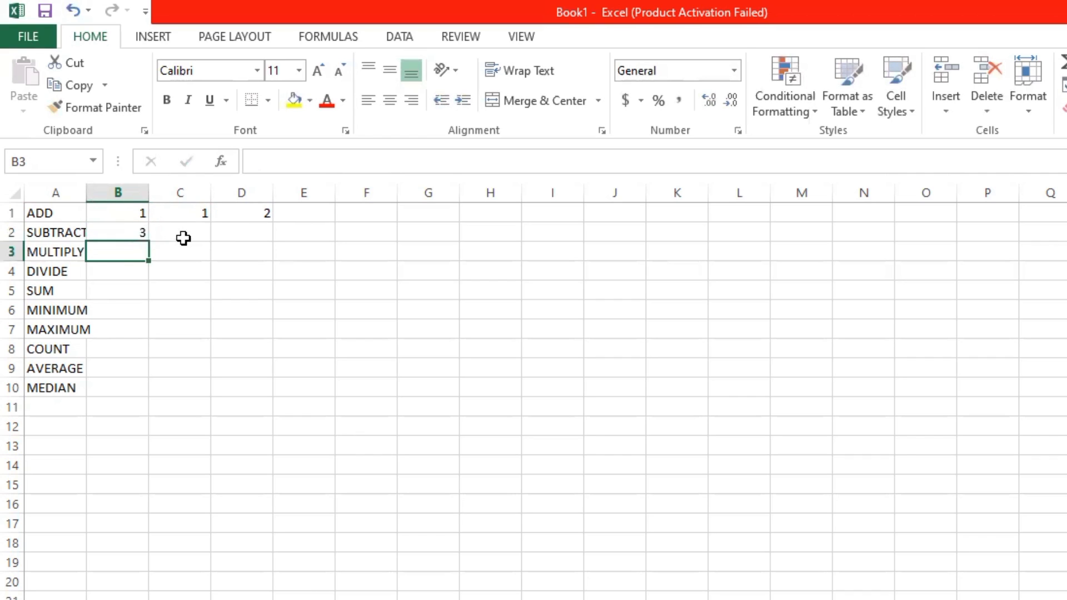
click(183, 235)
text(1)
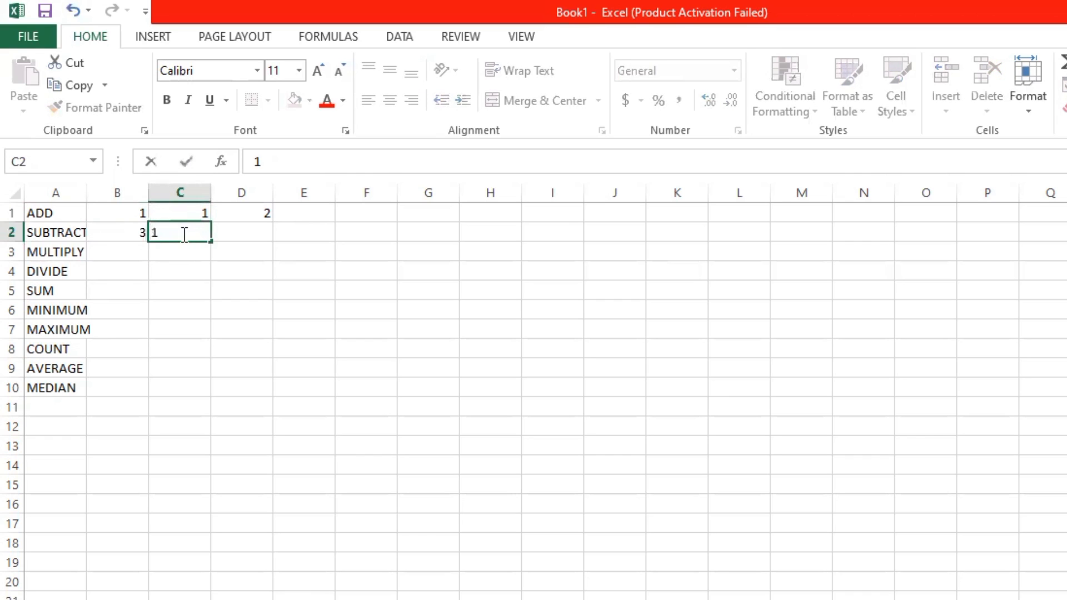
key(Return)
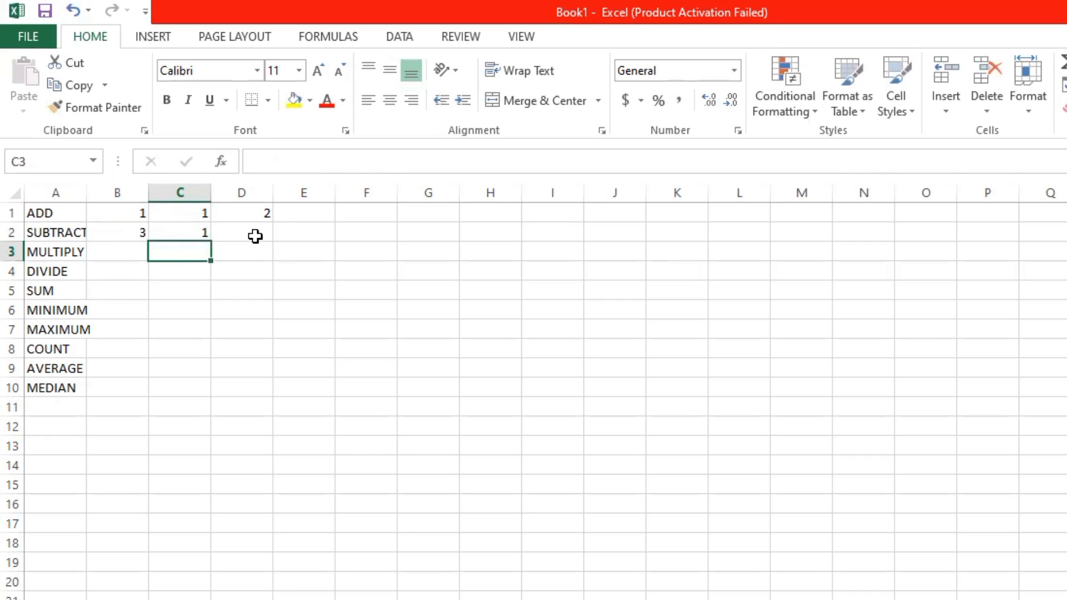
Enter the formula =3-1 in D2, showing 2
click(255, 236)
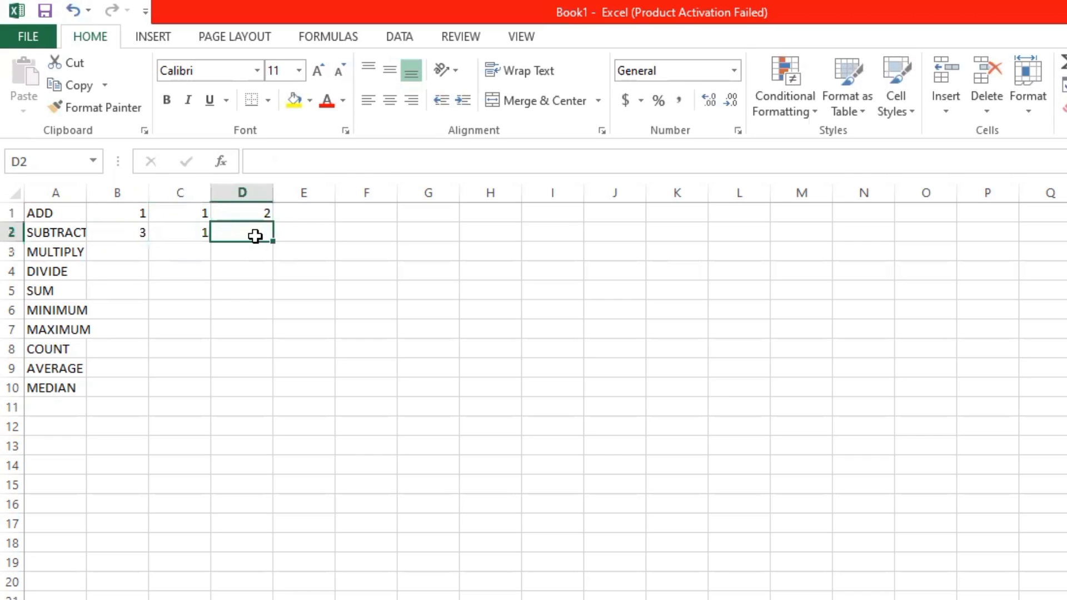
double_click(255, 236)
text(=)
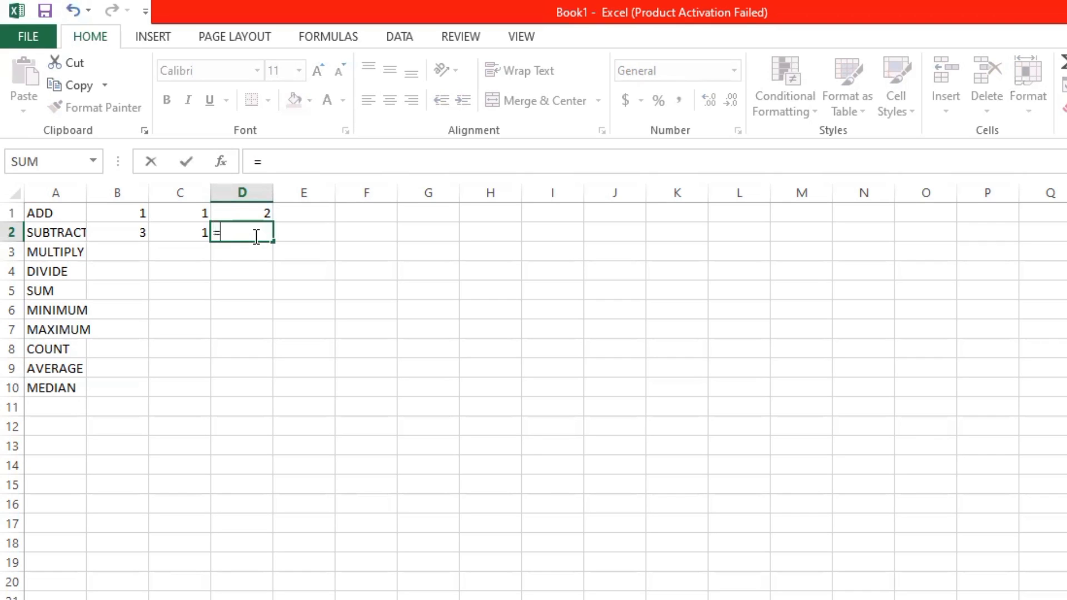
text(3-1)
key(Return)
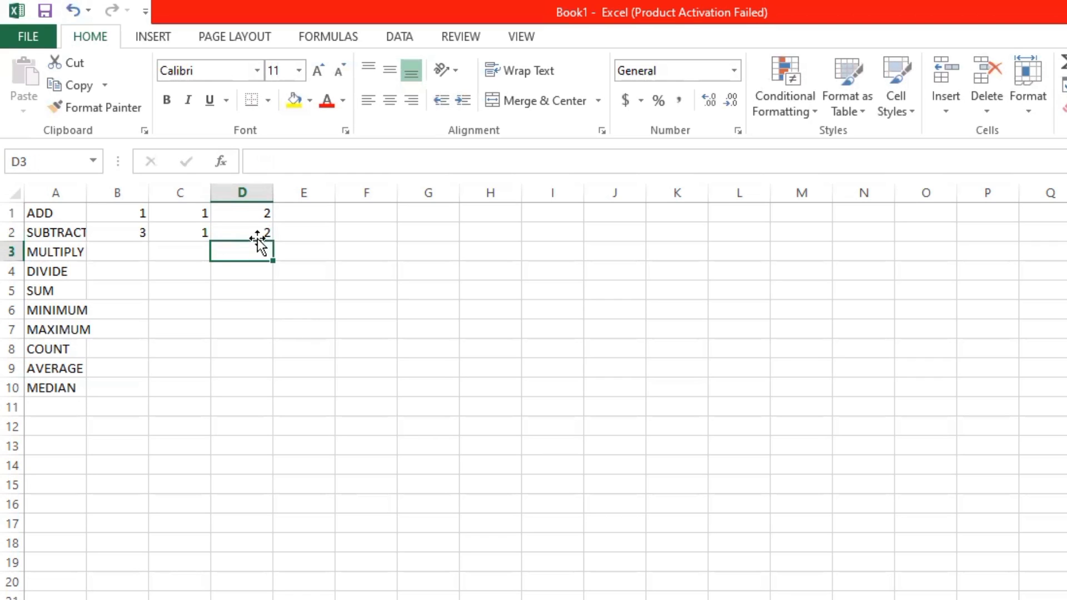
Replace D2's formula with =B2-C2, still showing 2
click(254, 232)
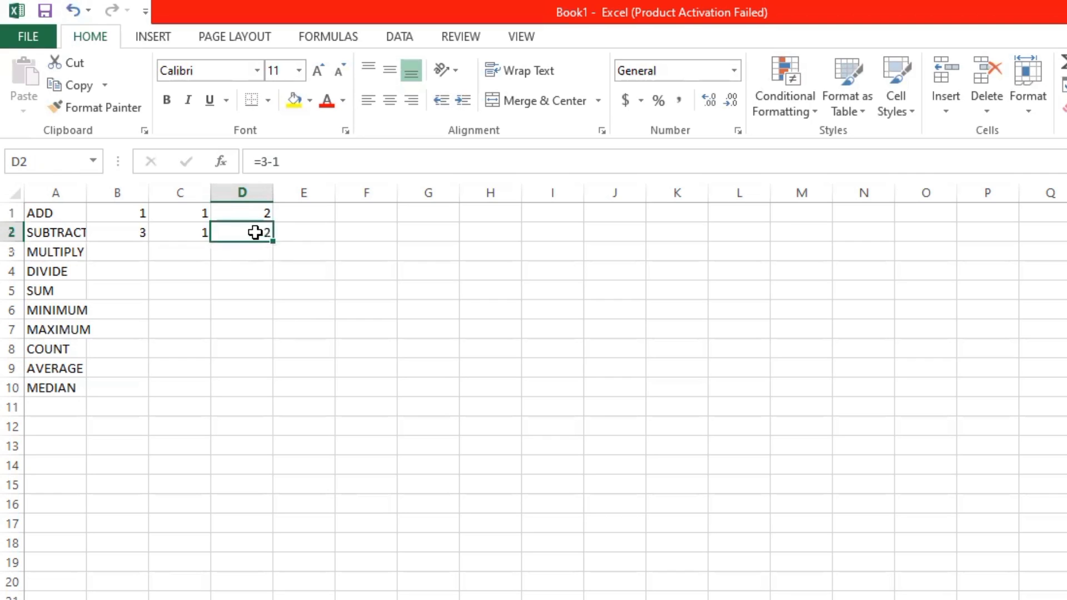
key(BackSpace)
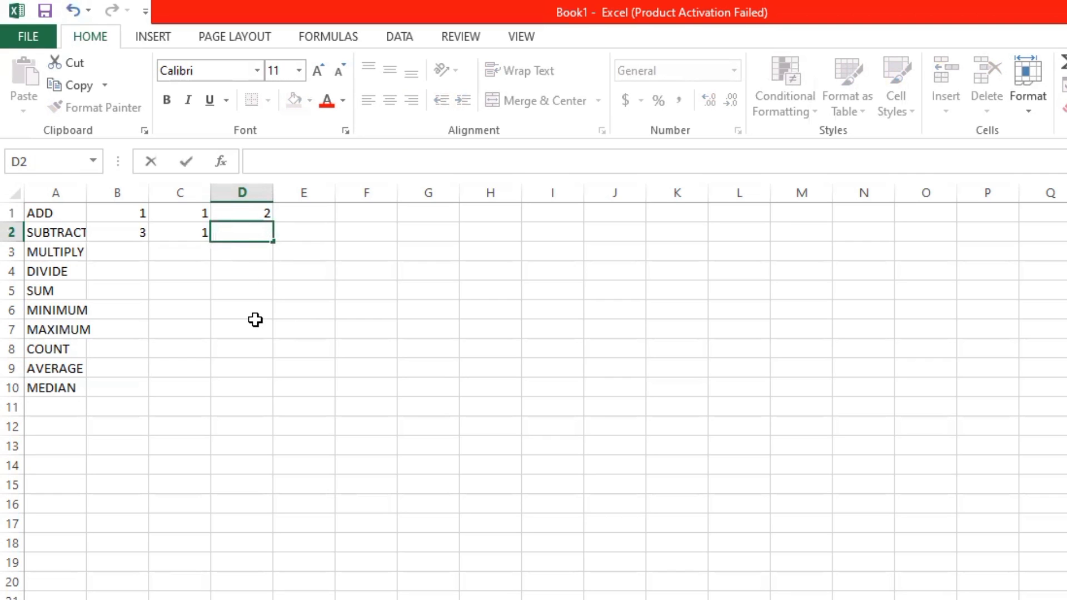
text(=)
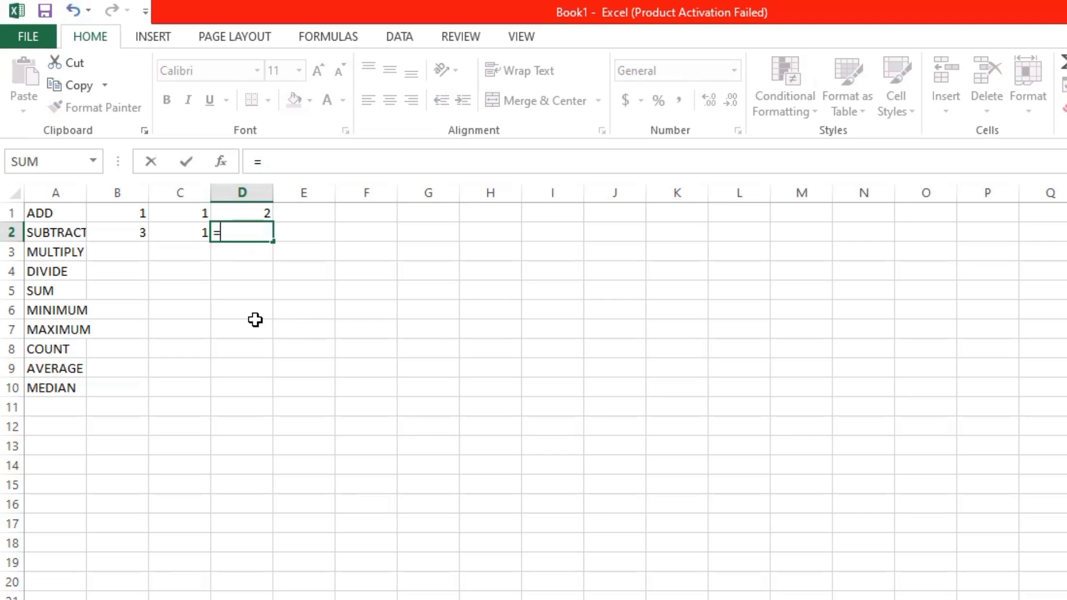
text(b)
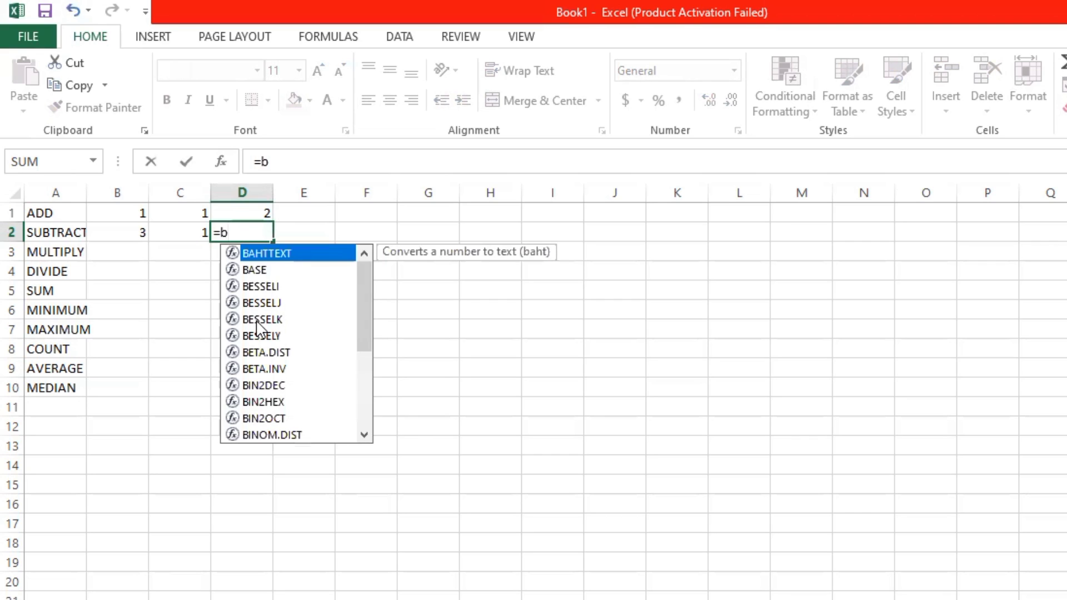
key(BackSpace)
text(B2)
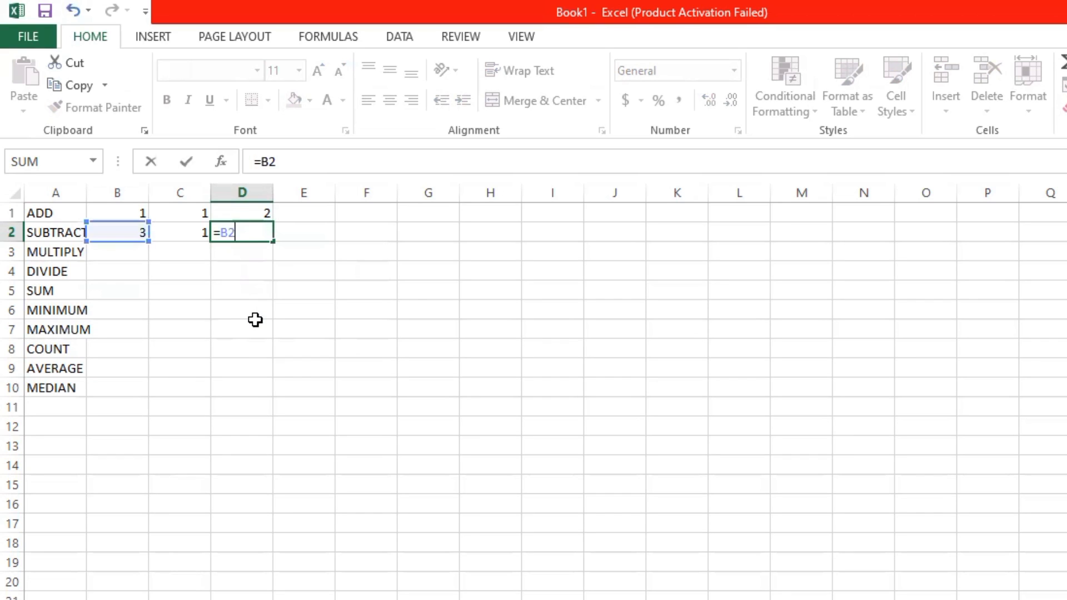
text(-C2)
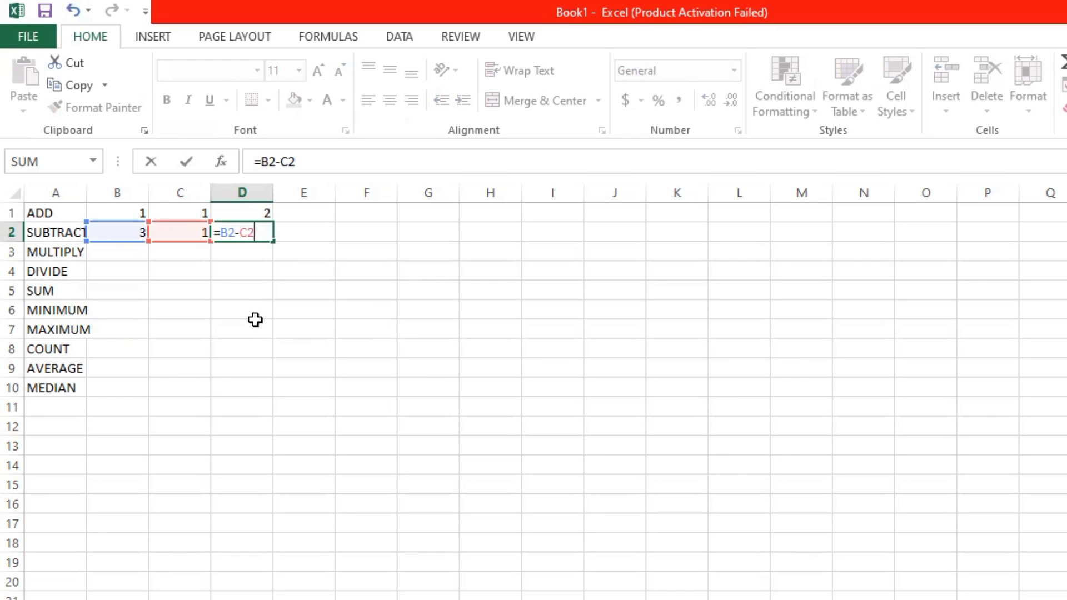
key(Return)
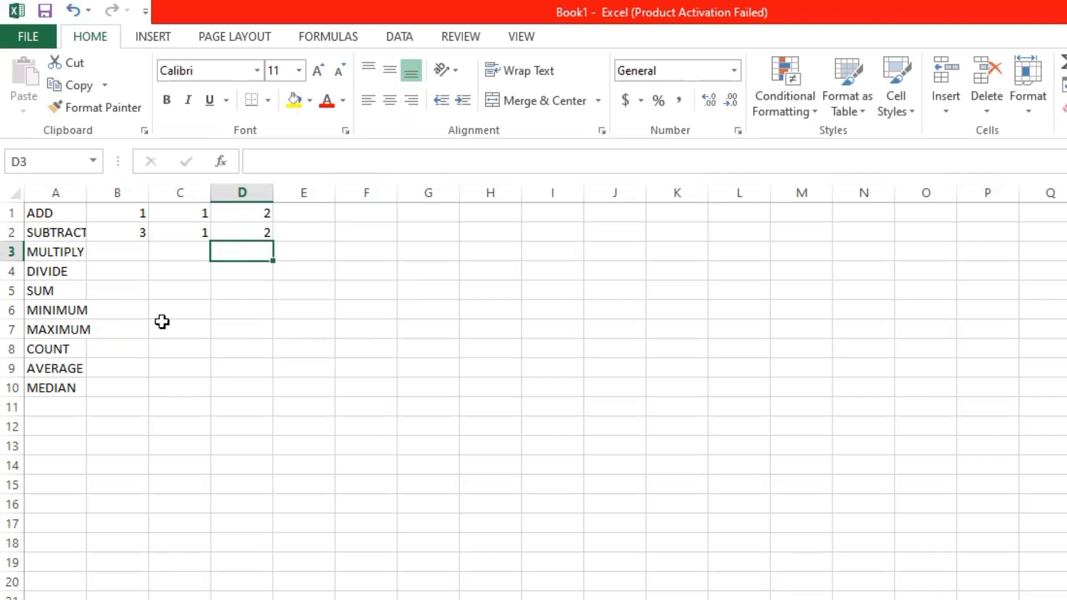
Enter 2 in B3 and 2 in C3 for the MULTIPLY row
click(115, 252)
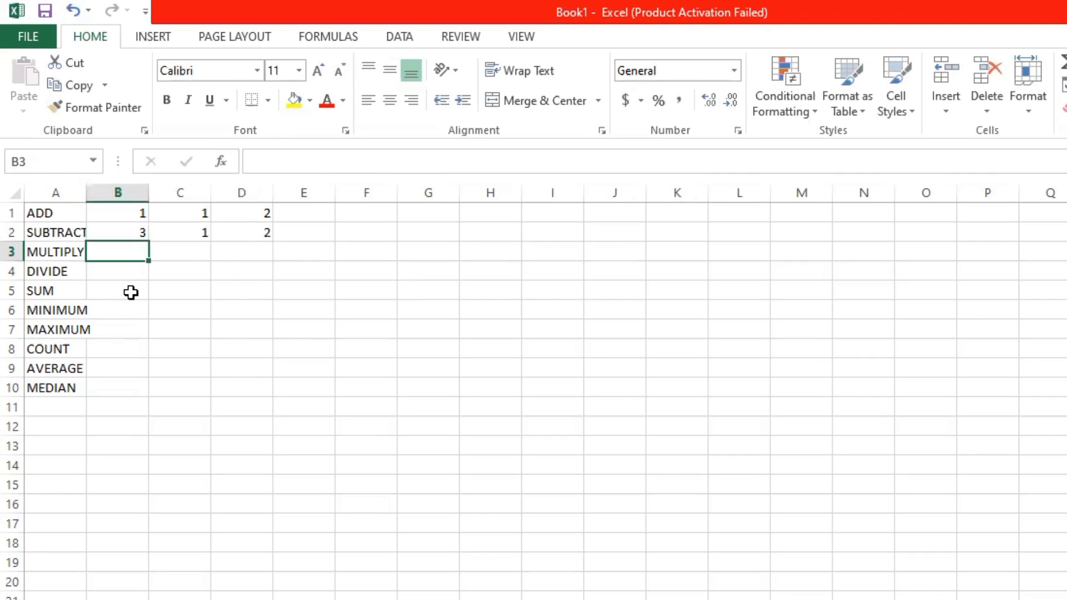
text(2)
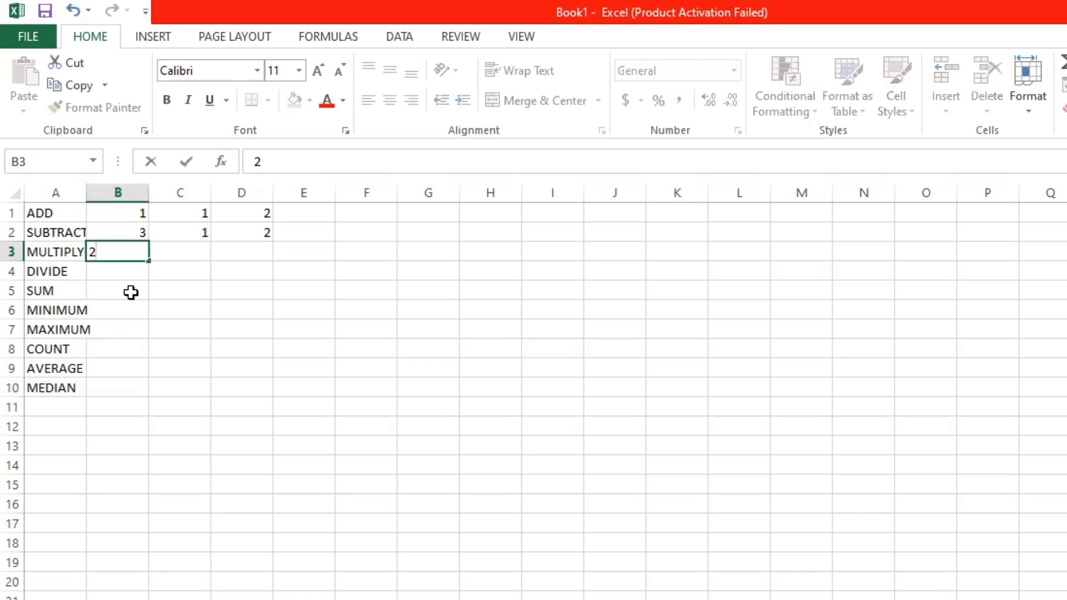
click(179, 256)
text(2)
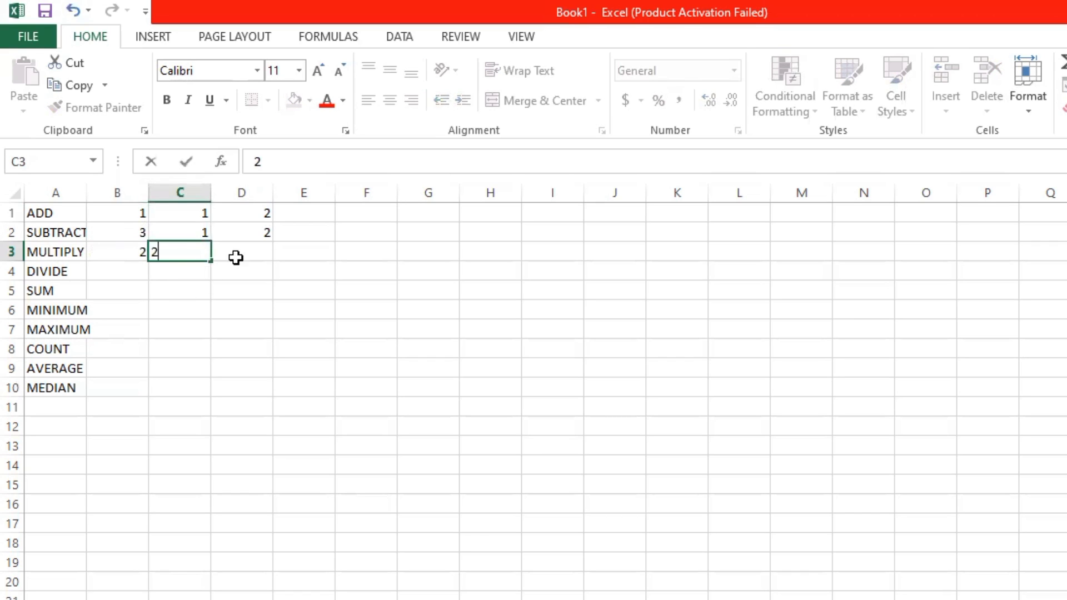
click(260, 264)
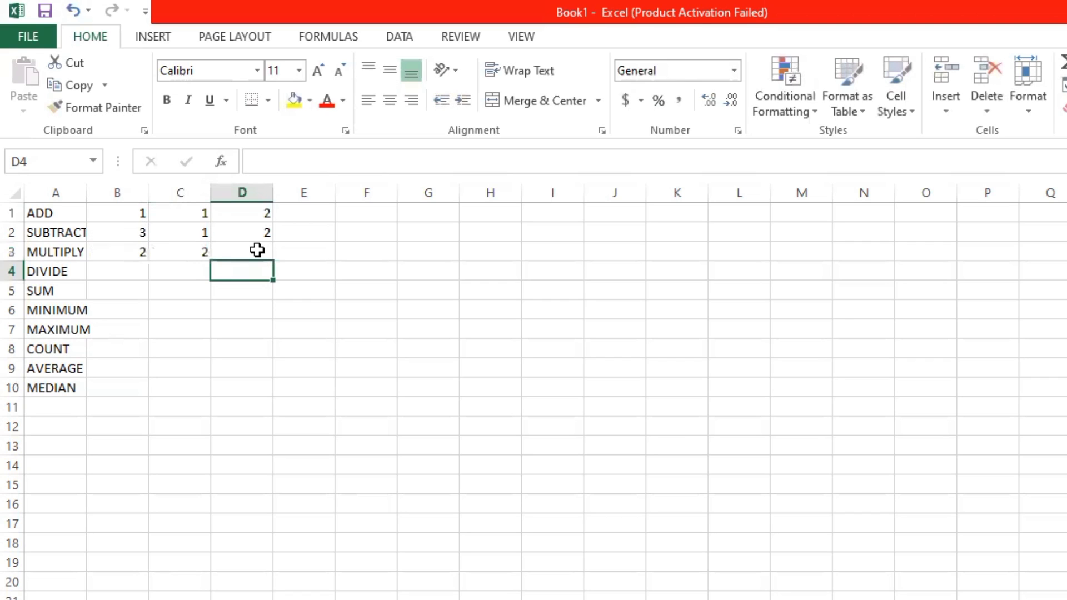
Enter the formula =2*2 in D3
click(257, 250)
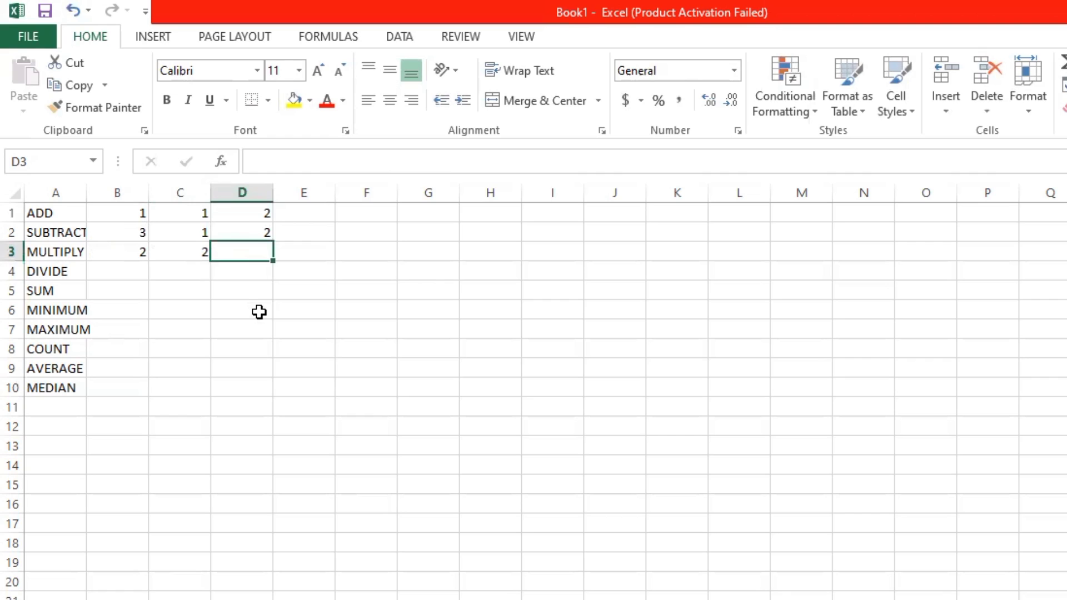
text(=2)
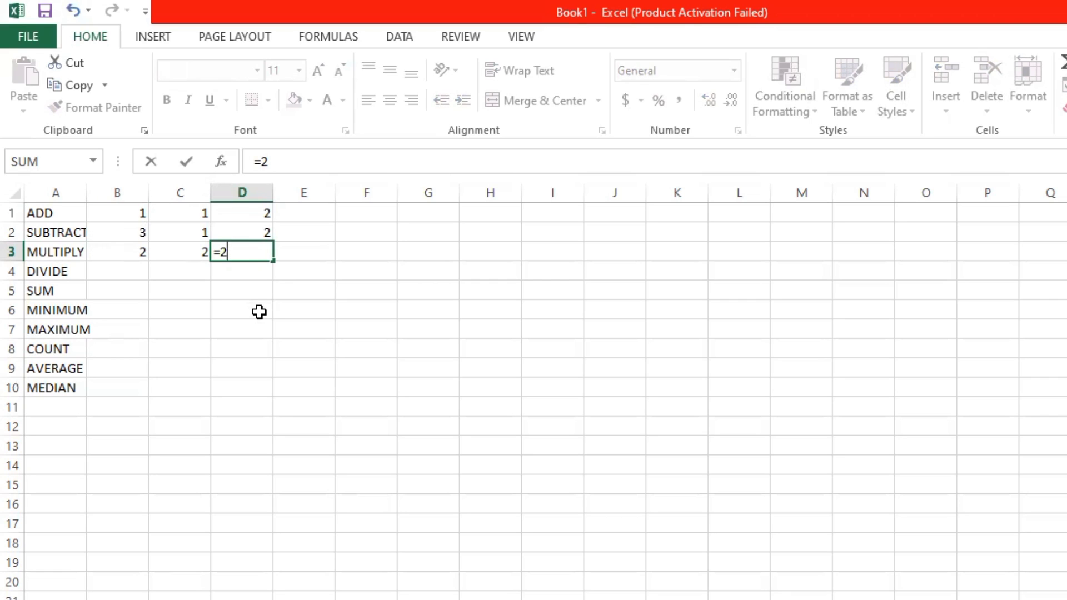
text(*2)
key(Return)
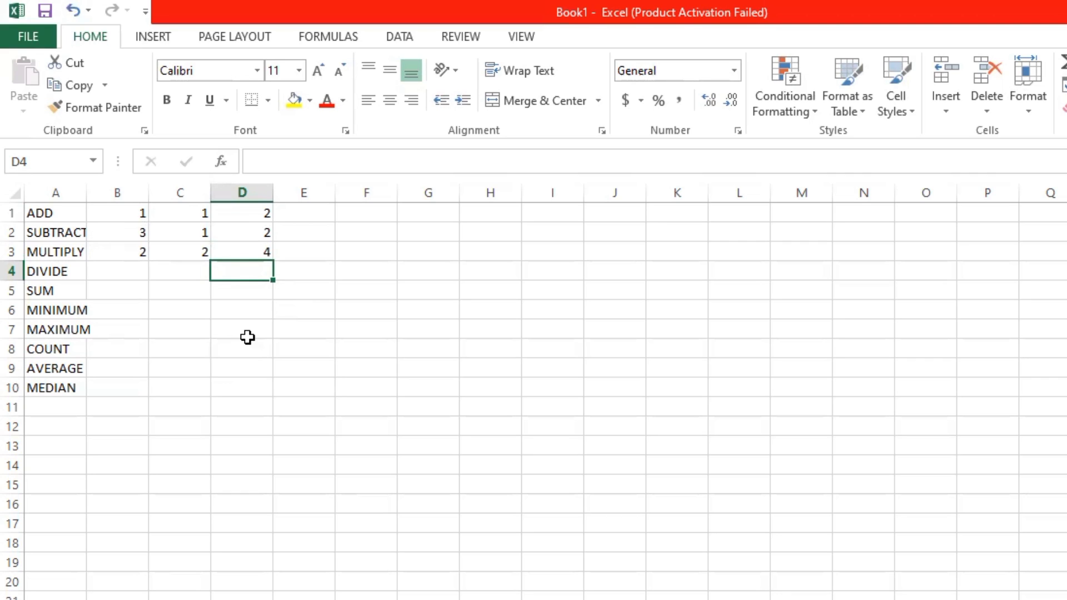
Replace D3's formula with =B3*C3, showing 4
click(255, 248)
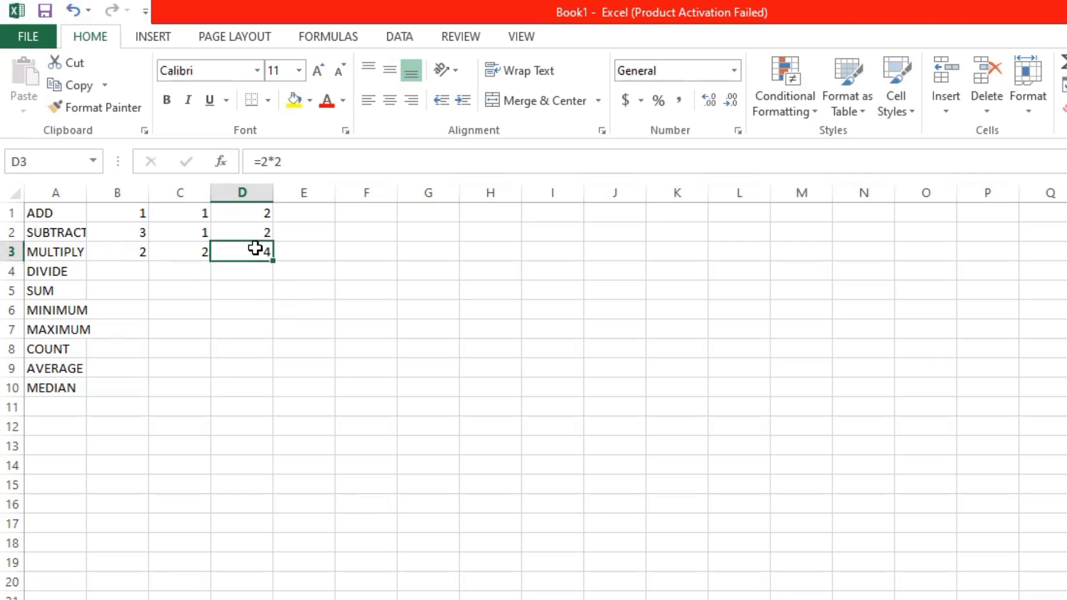
key(BackSpace)
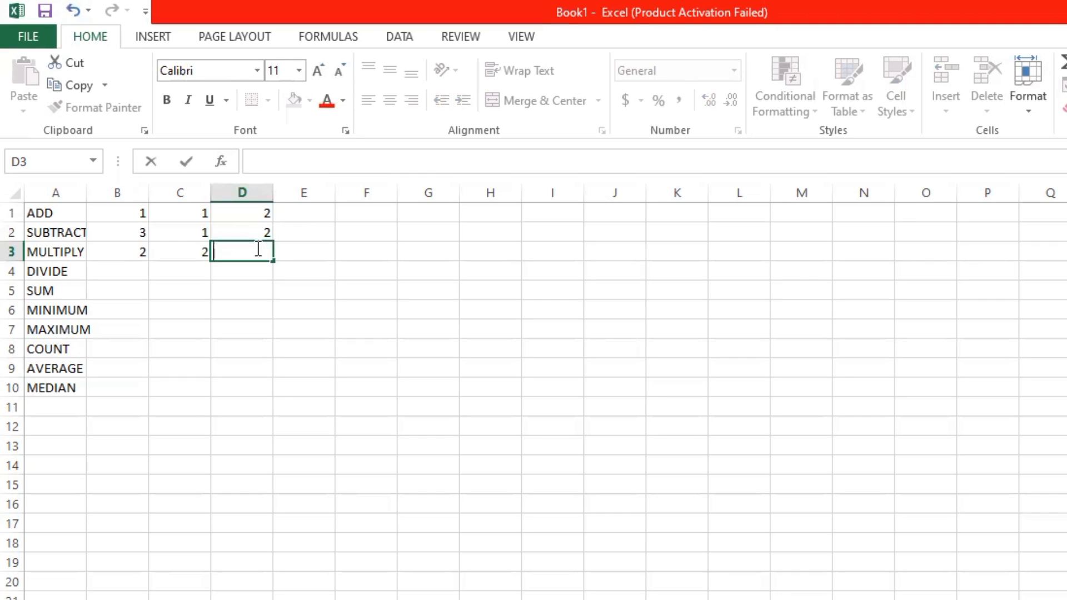
text(=)
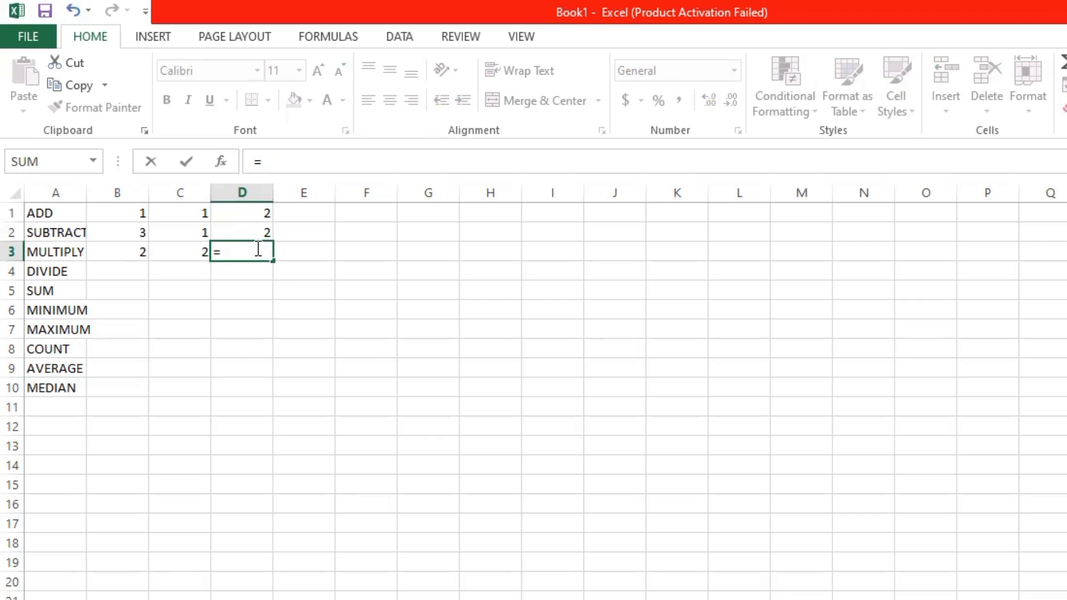
text(B3)
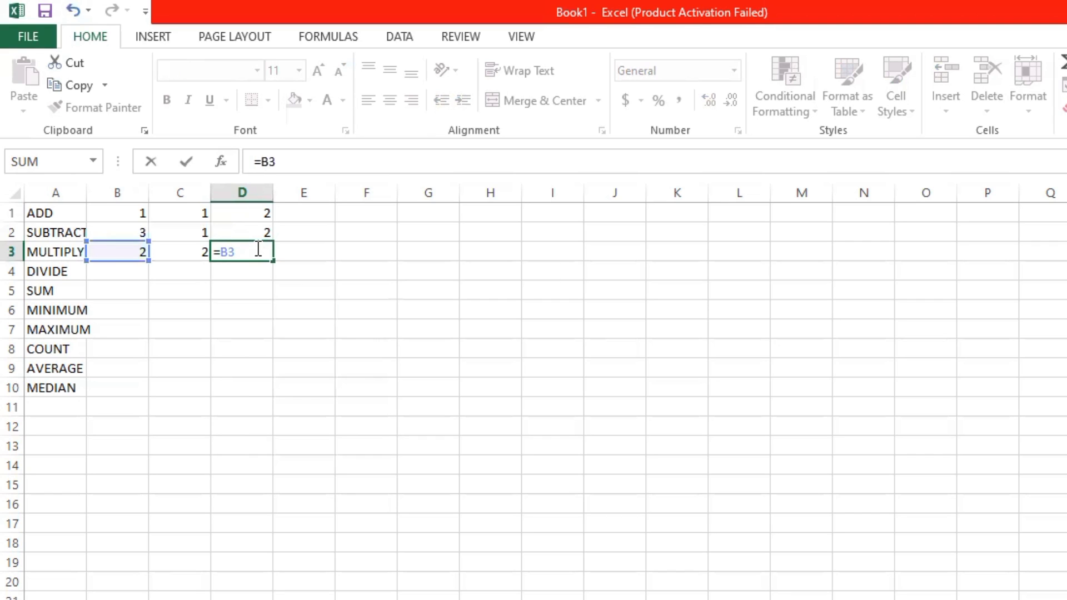
text(*C3)
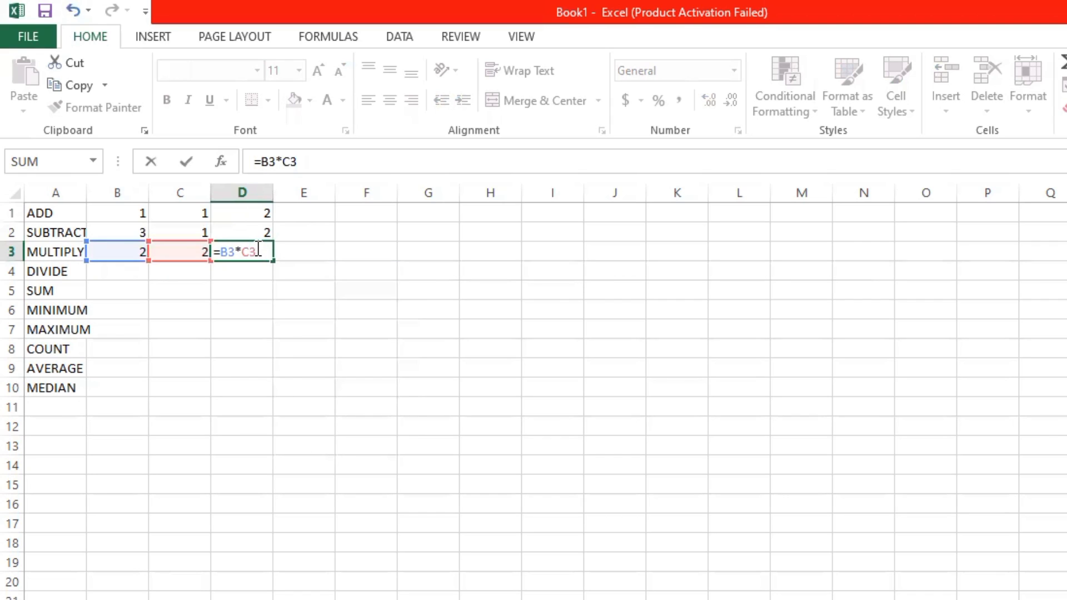
key(Return)
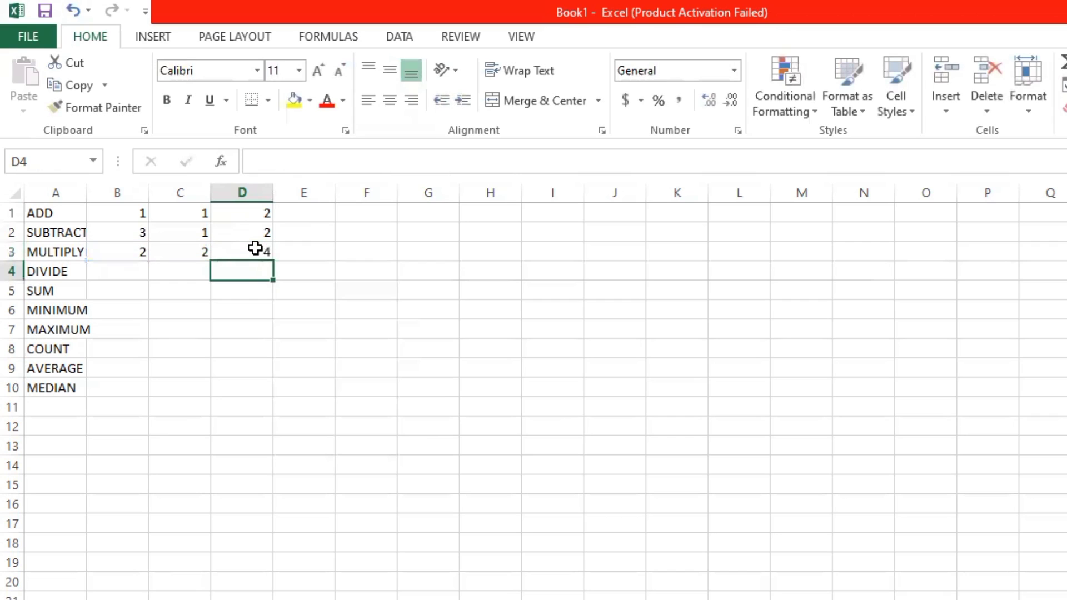
click(279, 326)
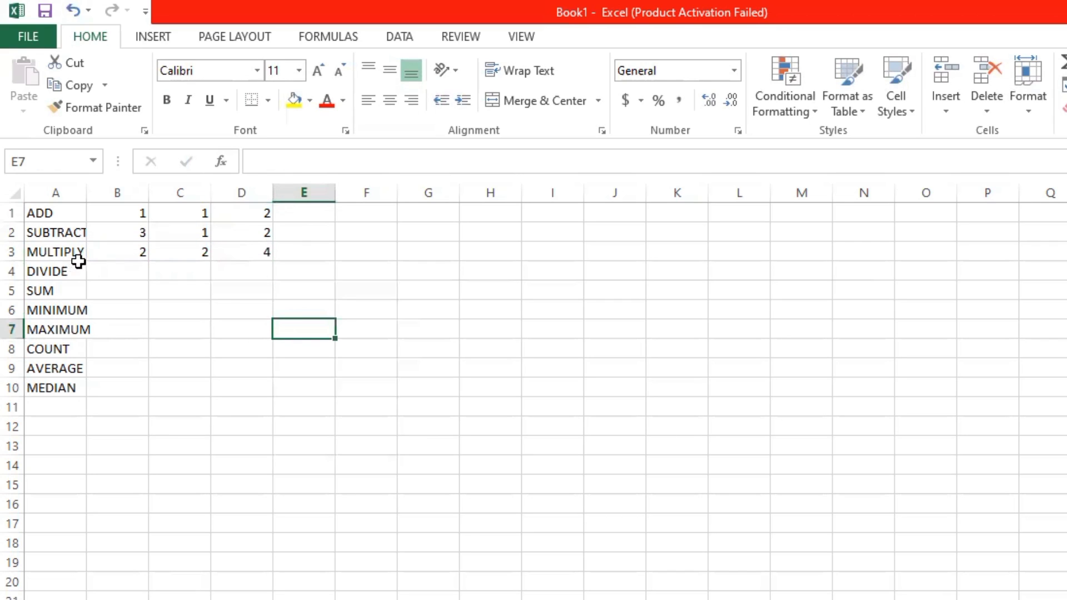
Enter 4 in B4 and 2 in C4 for the DIVIDE row
click(107, 285)
click(105, 270)
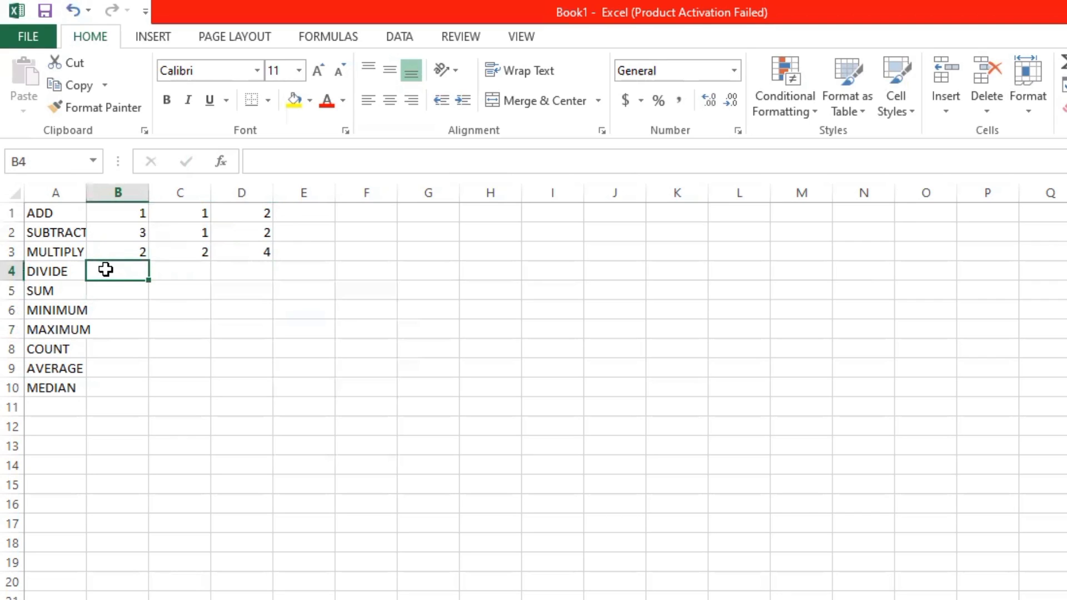
text(4)
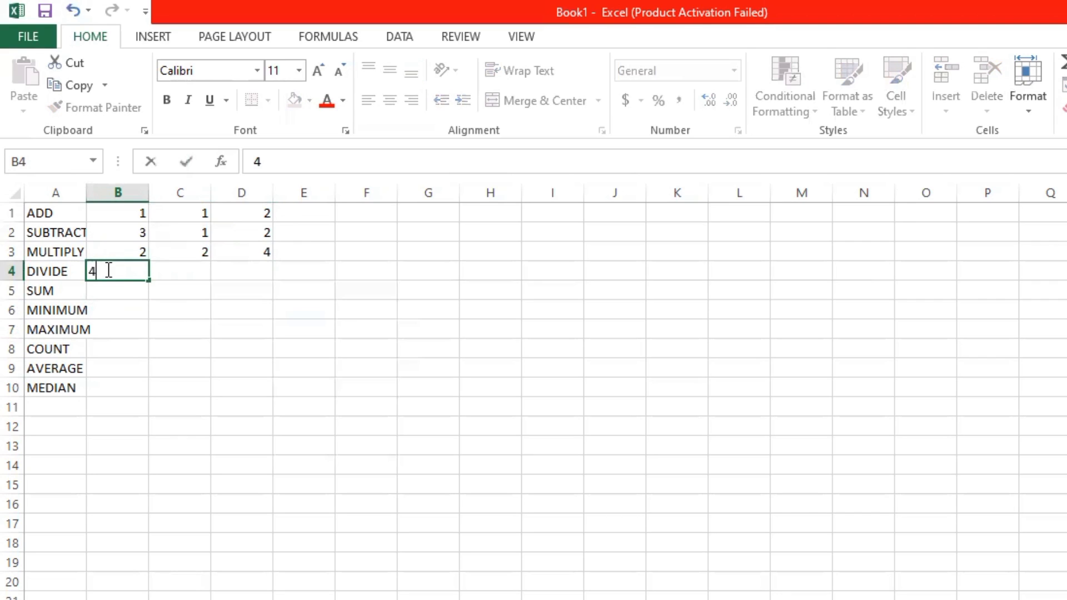
click(193, 265)
text(2)
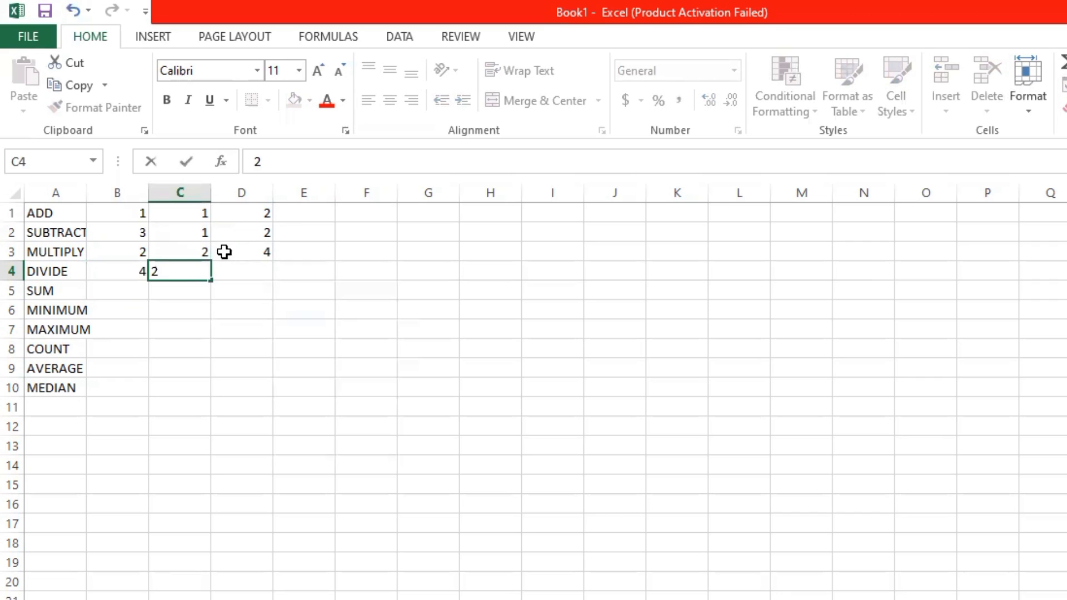
click(257, 269)
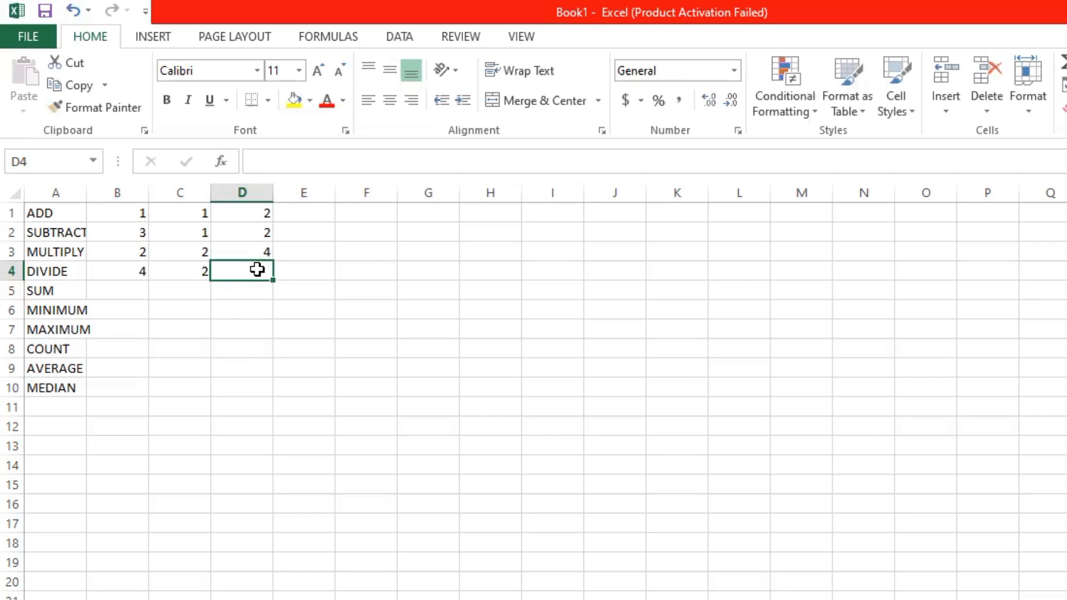
Enter the formula =B4/C4 in D4, giving 2
text(=)
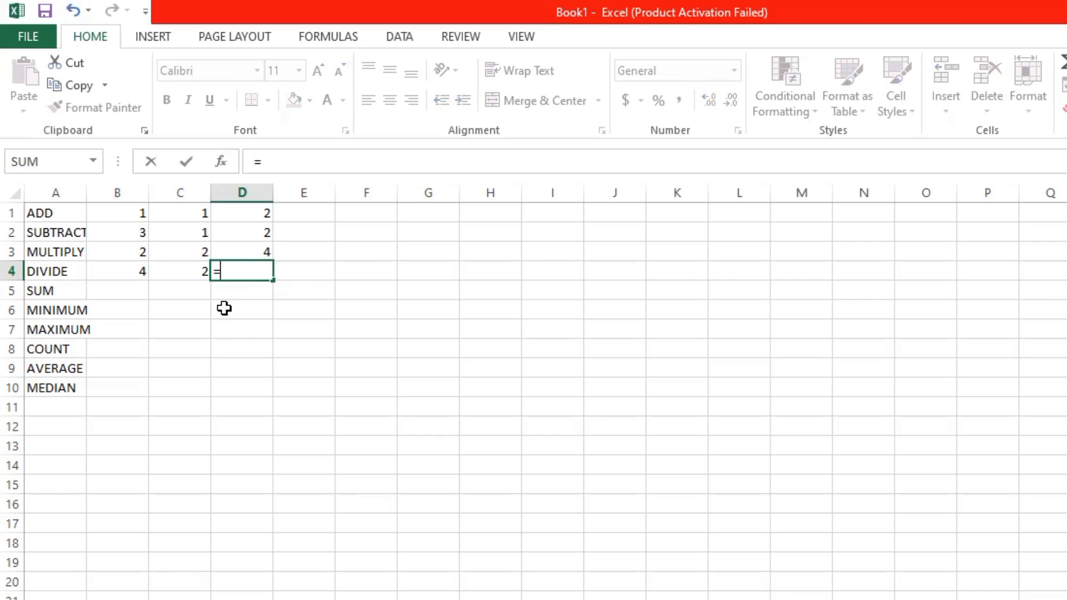
text(B4)
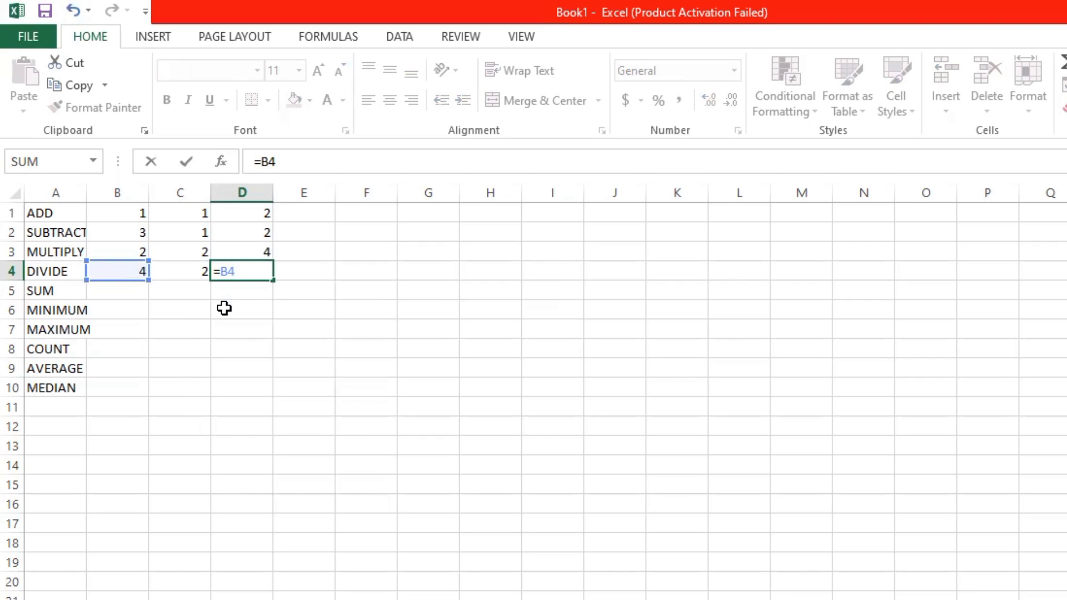
text(/)
key(BackSpace)
text(/C4)
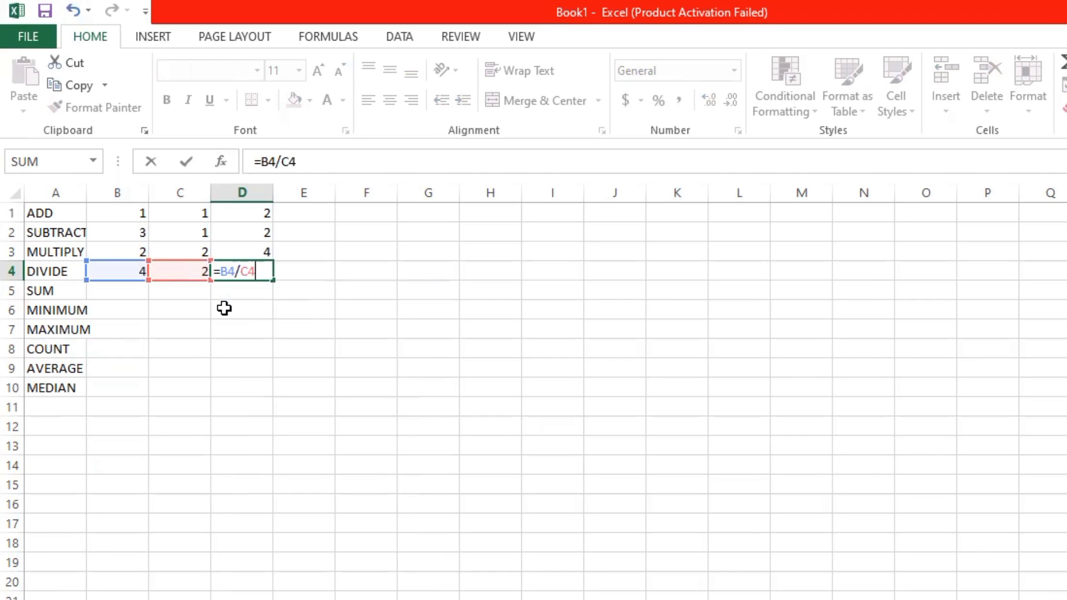
key(Return)
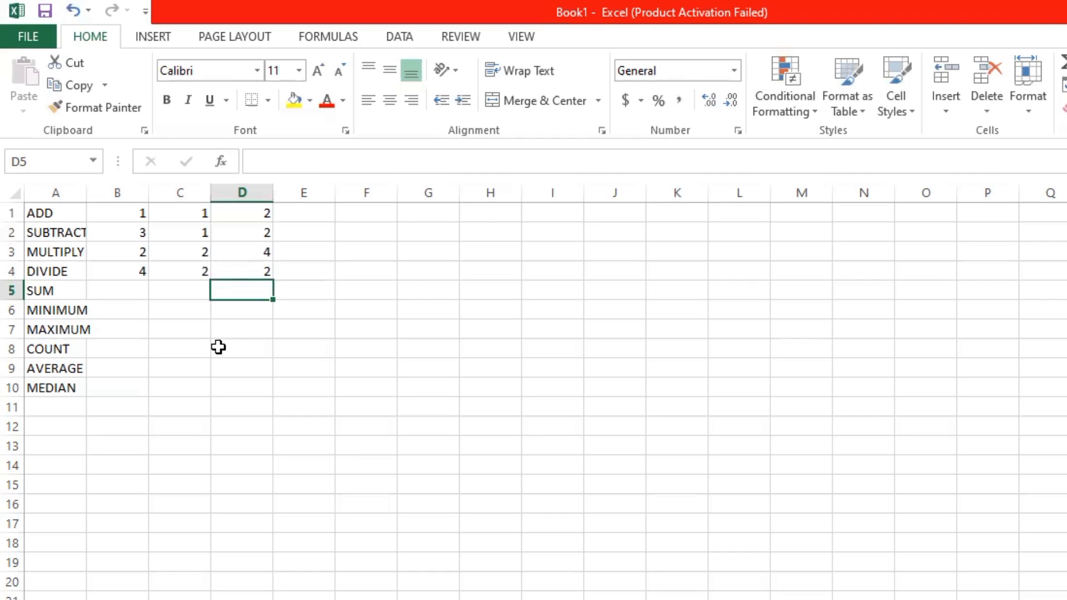
drag(36, 211, 234, 292)
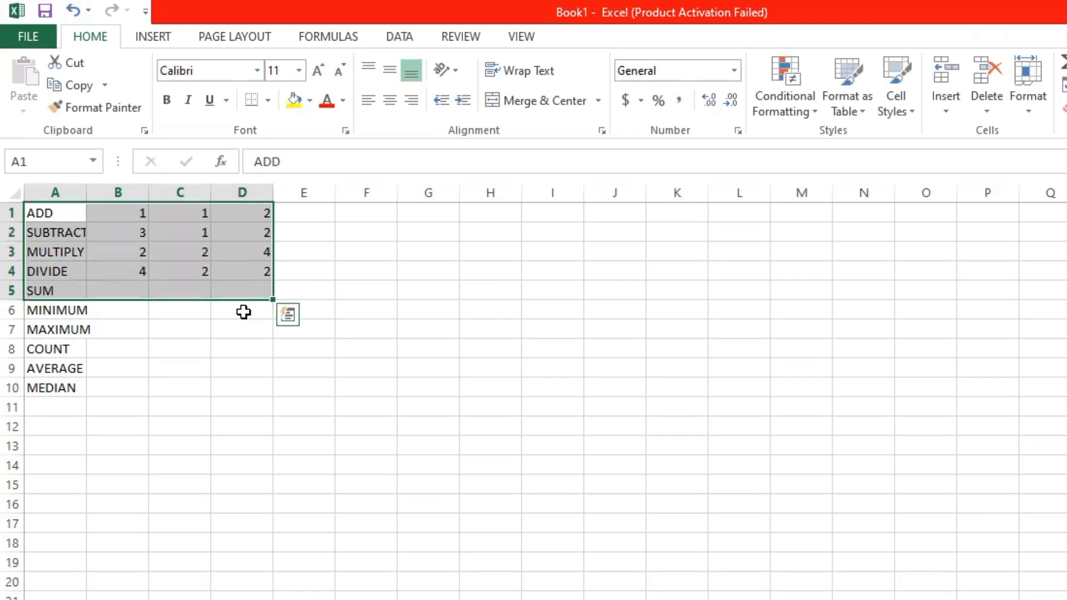
click(123, 216)
drag(123, 216, 288, 208)
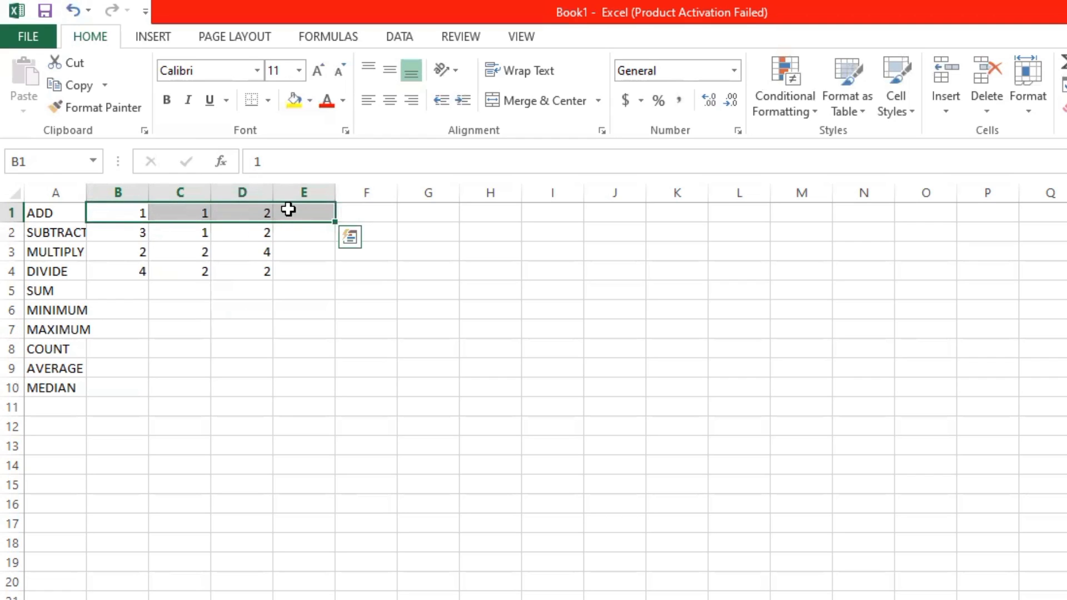
click(288, 209)
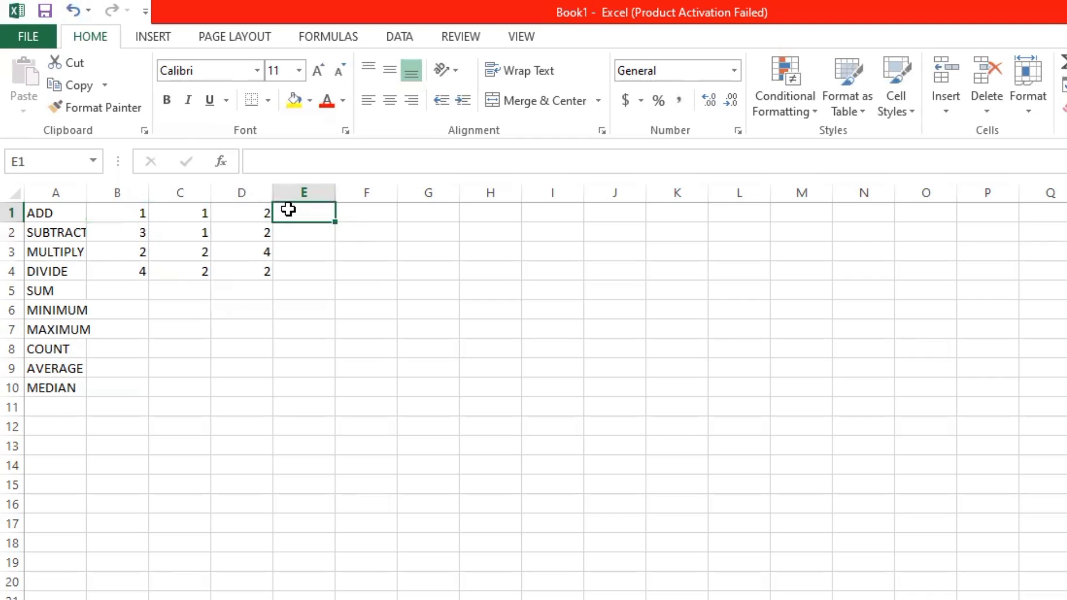
click(121, 214)
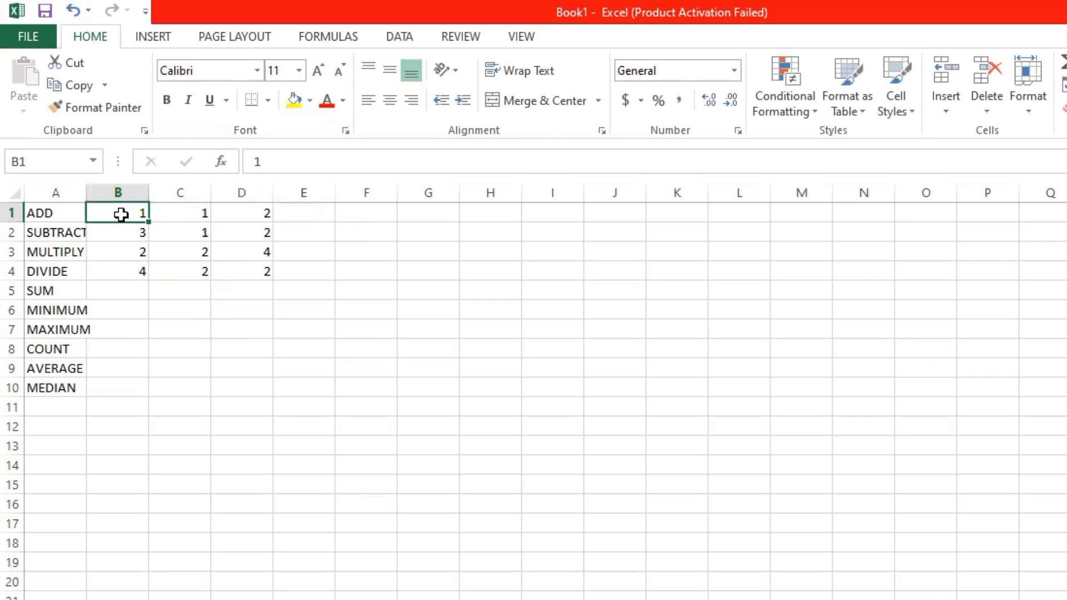
click(312, 212)
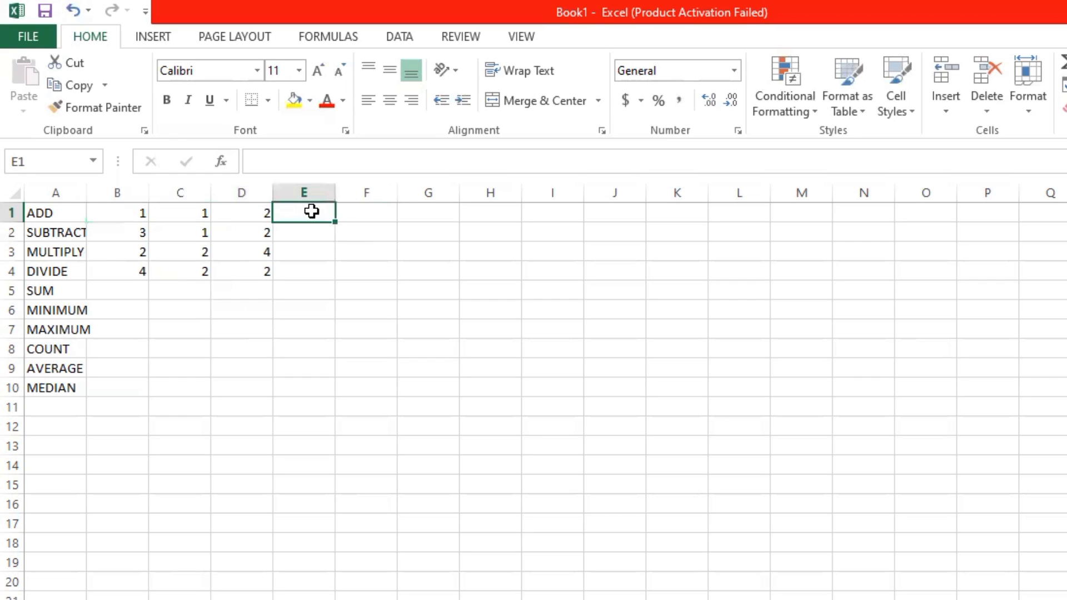
text(=)
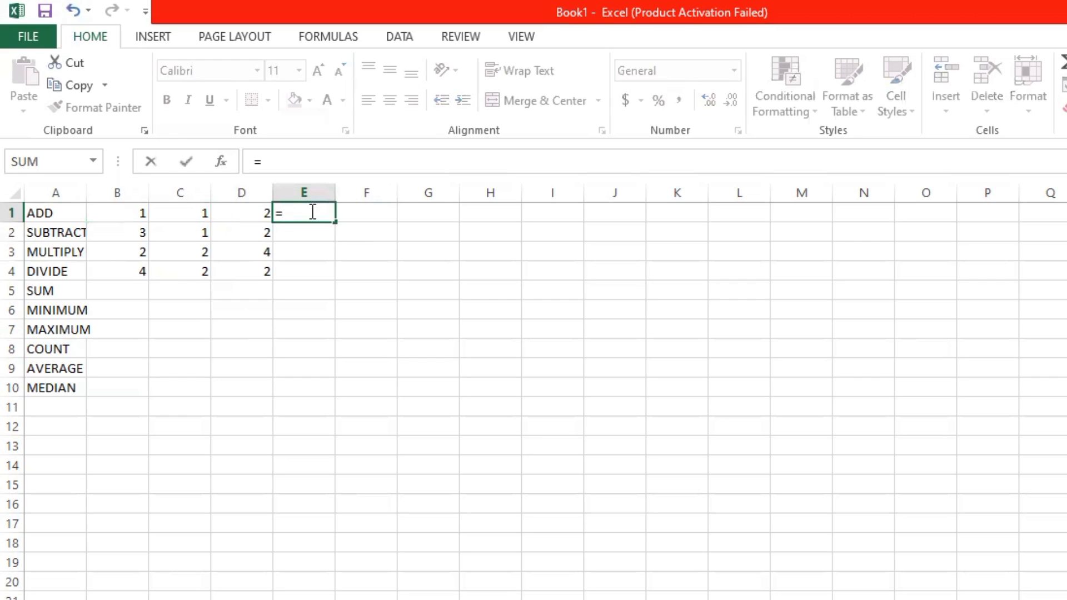
key(Escape)
click(125, 291)
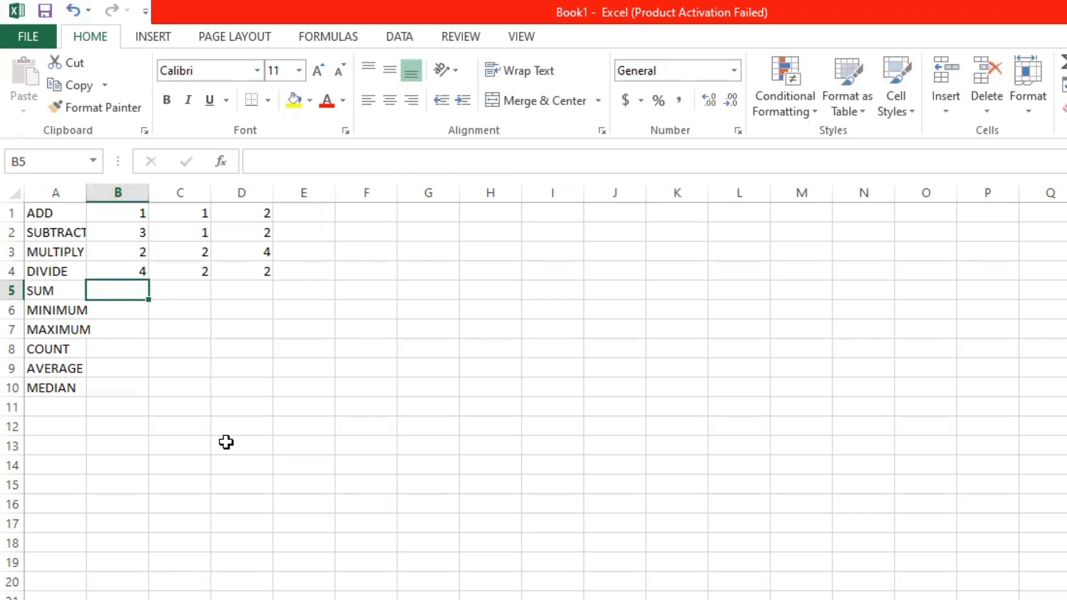
Enter =SUM(B1:D4) in B5 beside SUM, totalling 26
text(=sum)
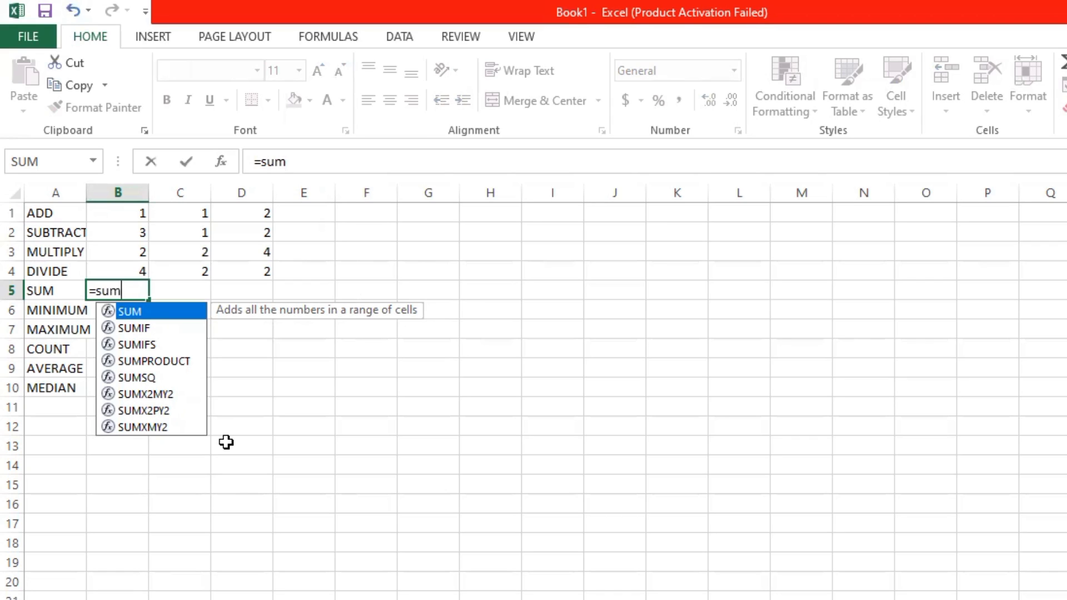
text(()
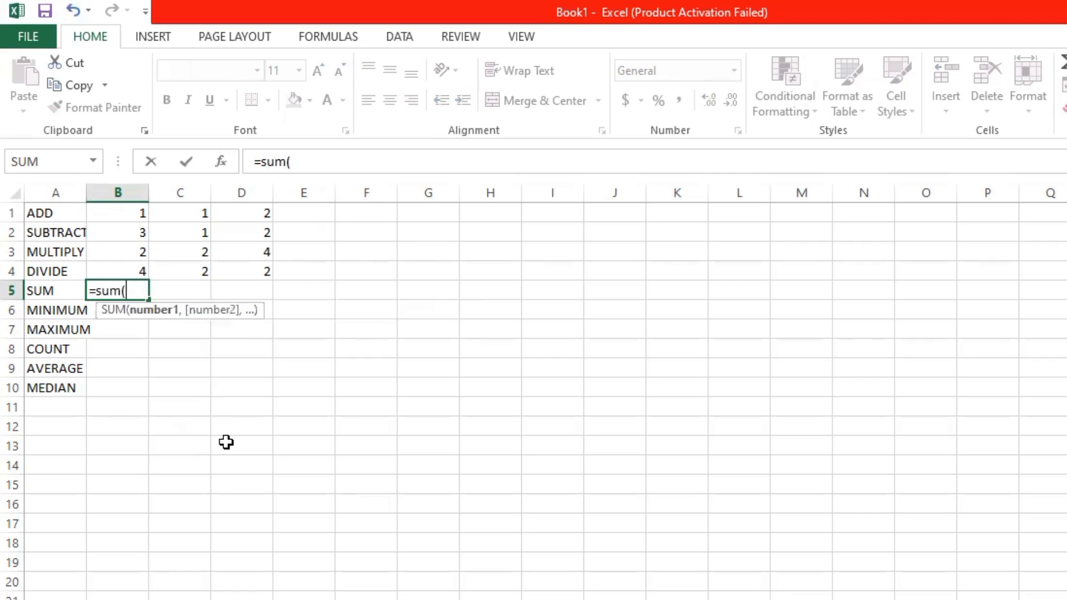
click(131, 213)
text(,)
click(192, 219)
text(,)
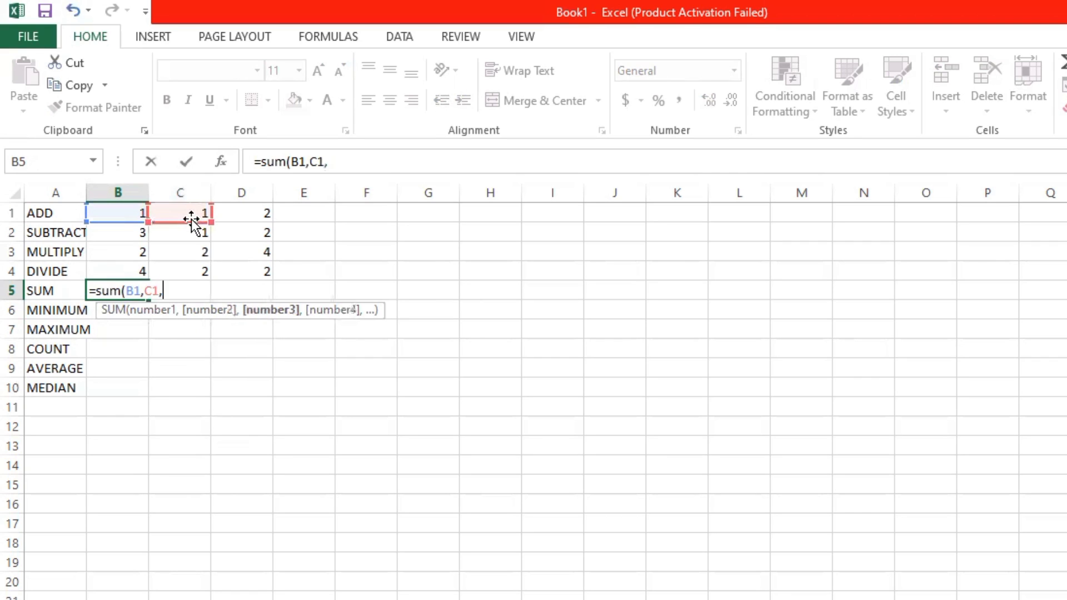
click(232, 194)
click(245, 215)
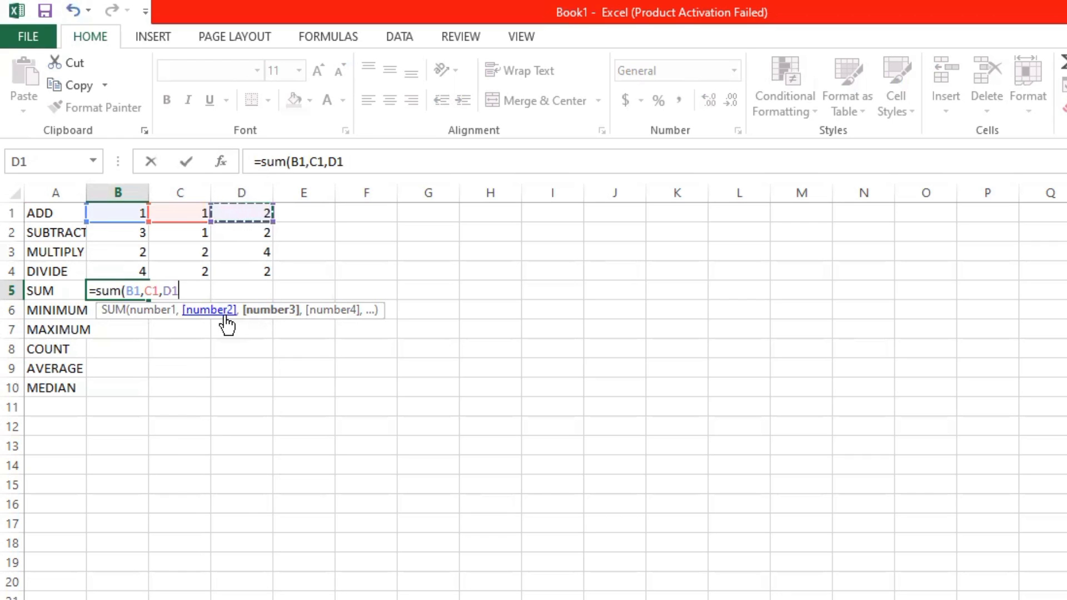
key(BackSpace)
key(BackSpace)
key(BackSpace)
key(BackSpace)
key(BackSpace)
key(BackSpace)
key(BackSpace)
key(BackSpace)
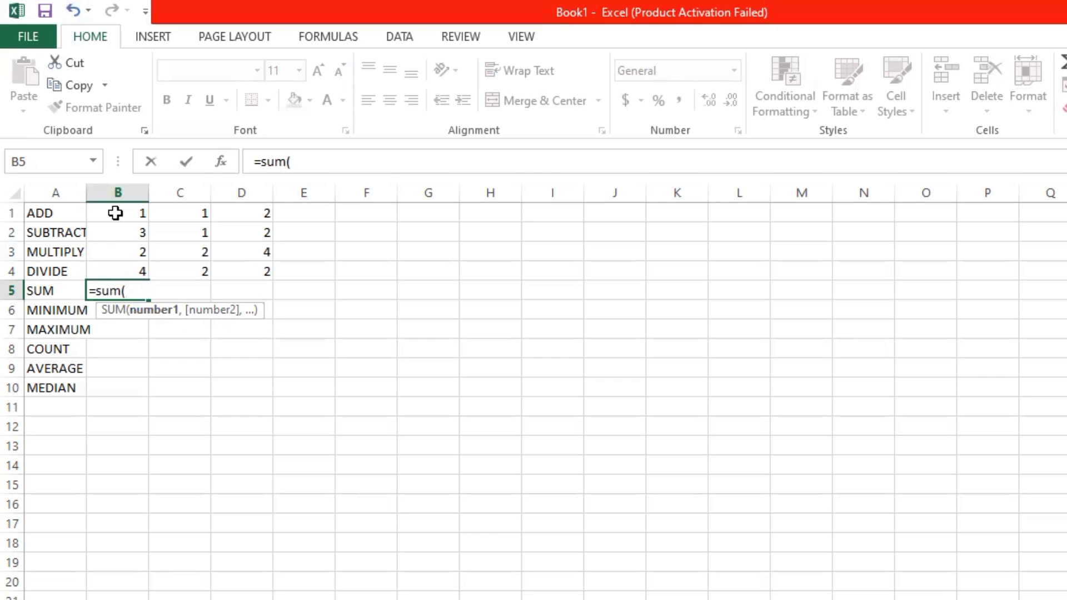
drag(115, 213, 243, 263)
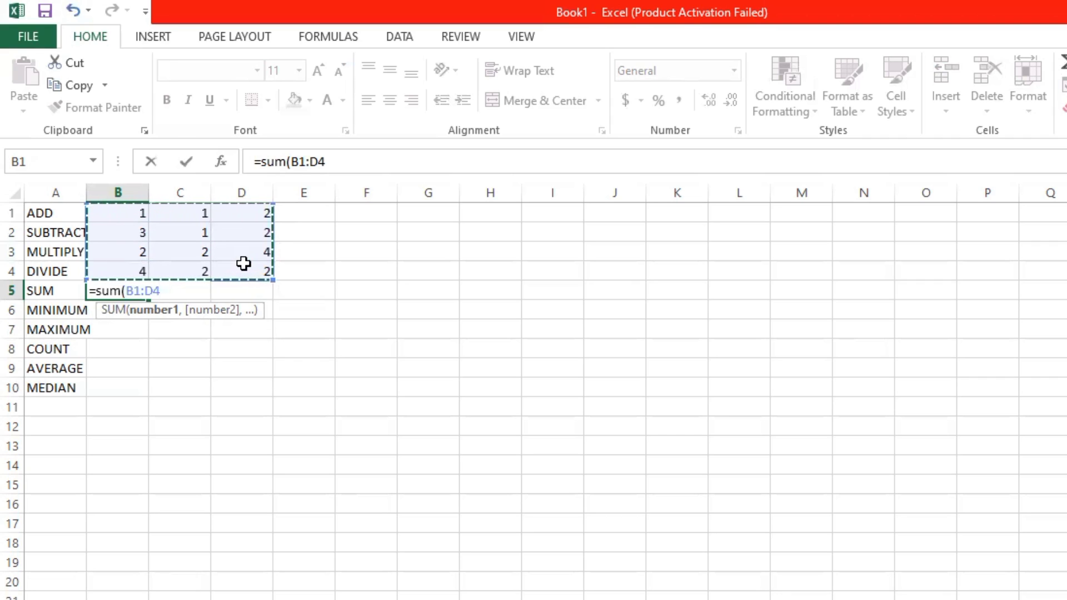
text())
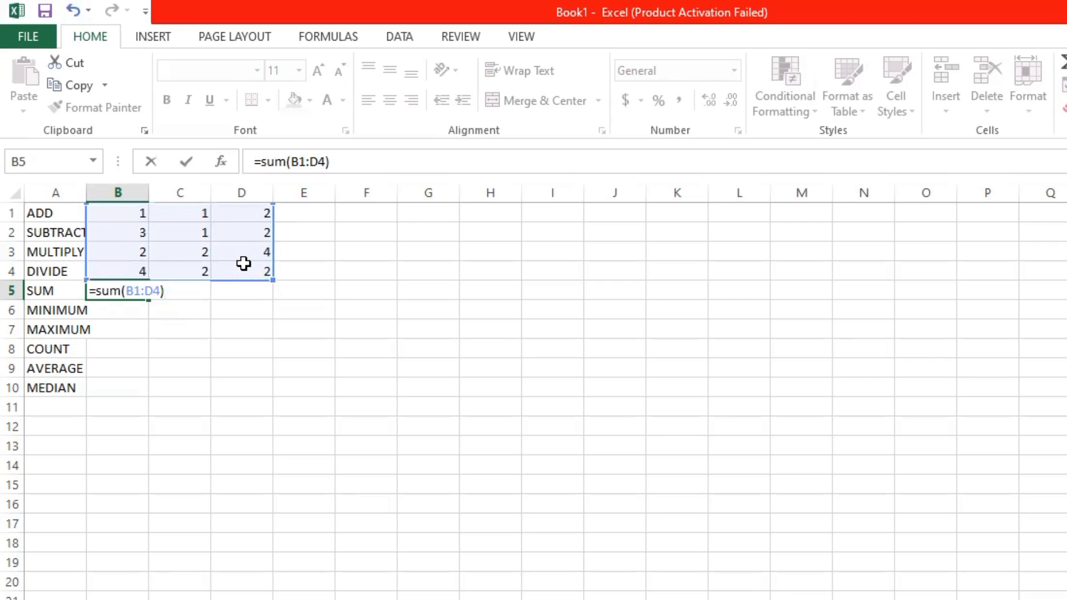
key(Return)
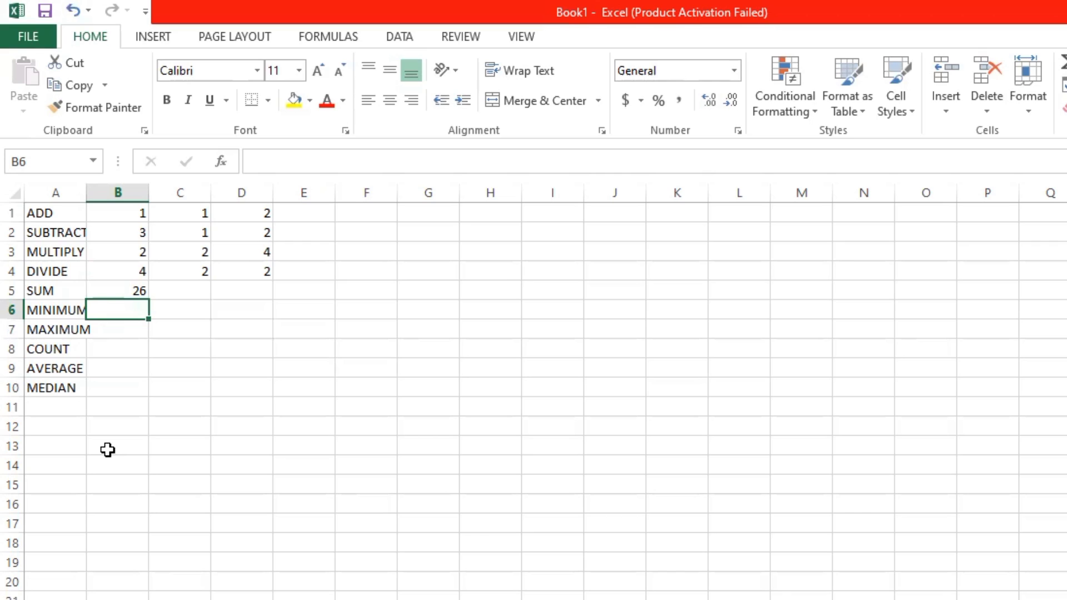
Enter =MIN(B1:D4) in B6 beside MINIMUM, returning 1
text(=m)
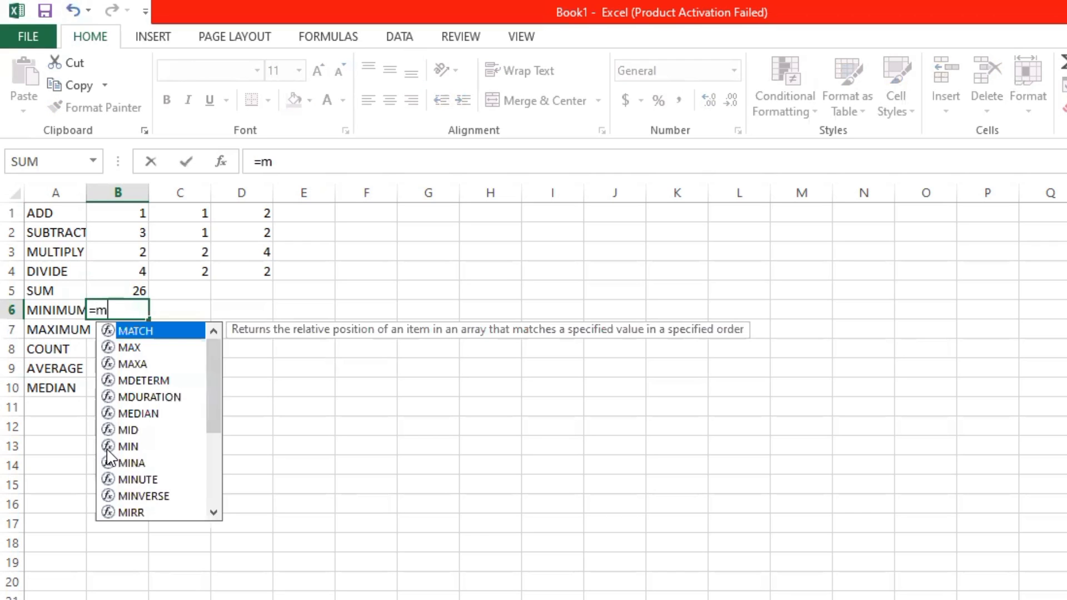
text(in)
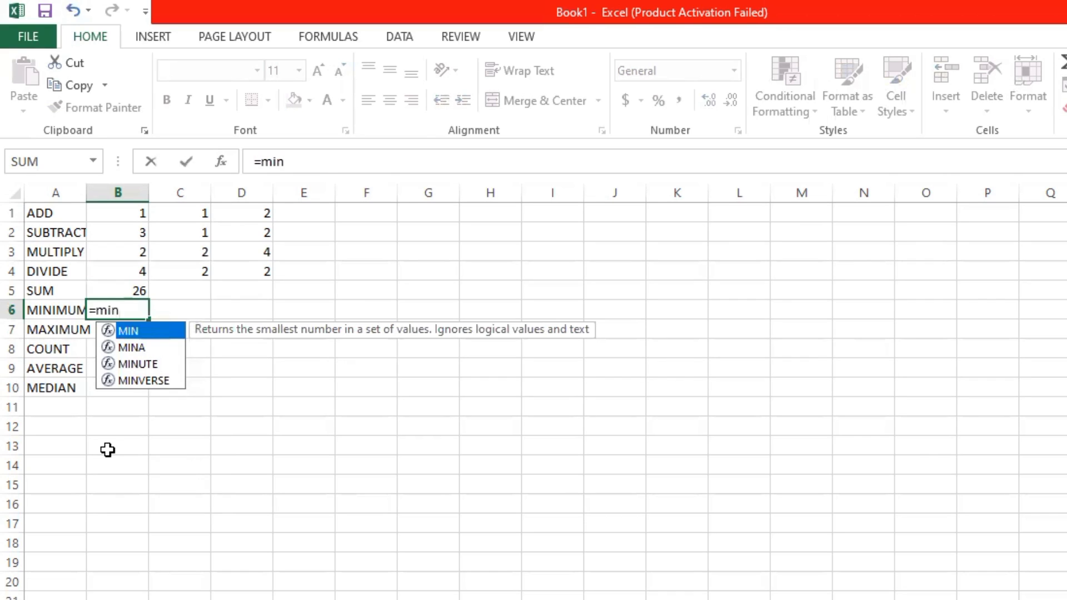
text(()
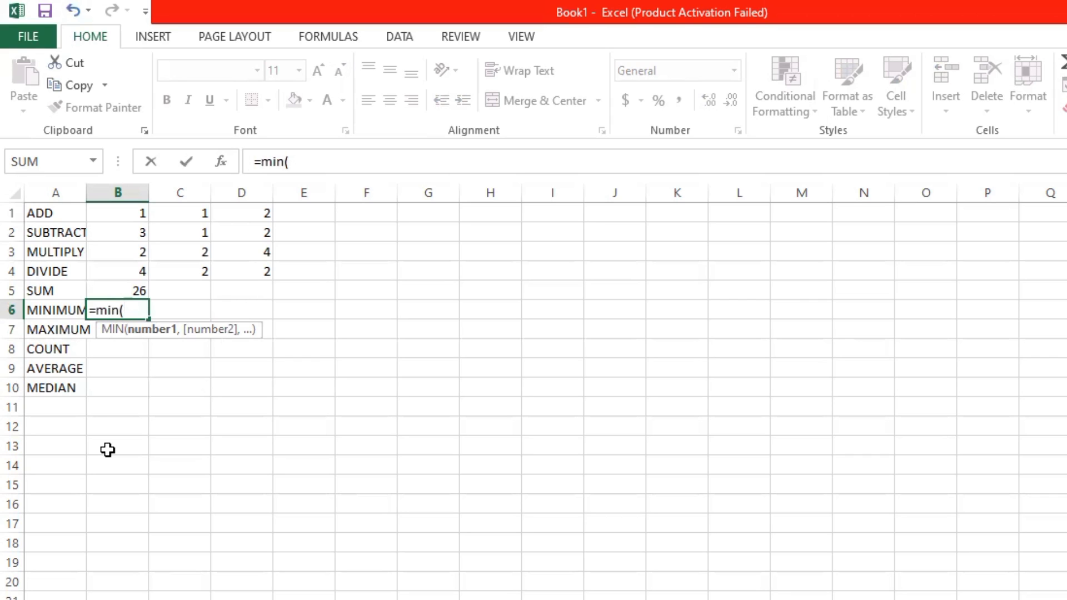
click(113, 212)
drag(113, 211, 267, 267)
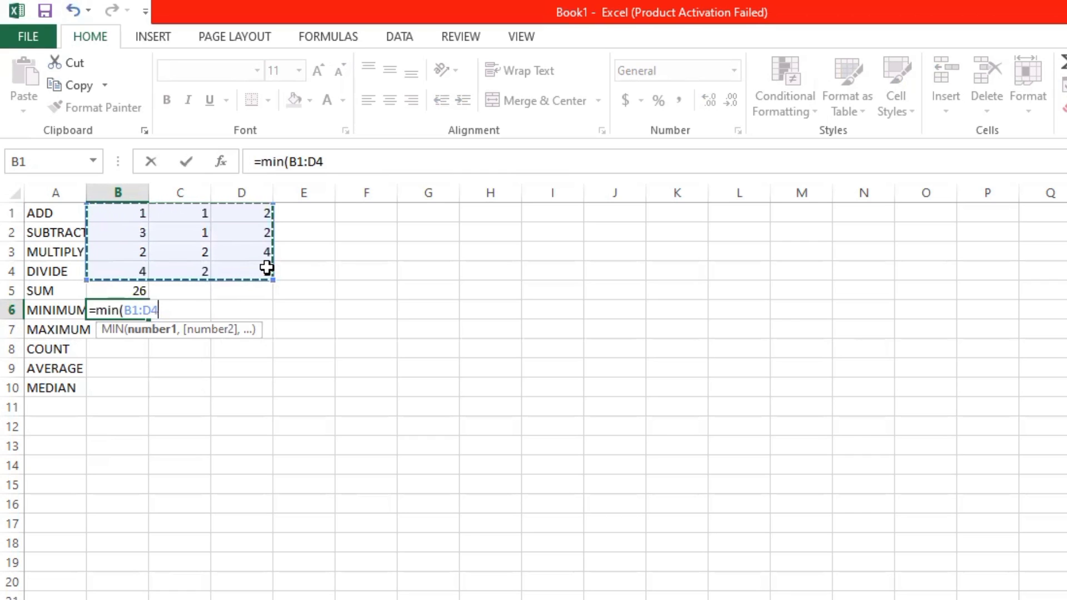
text())
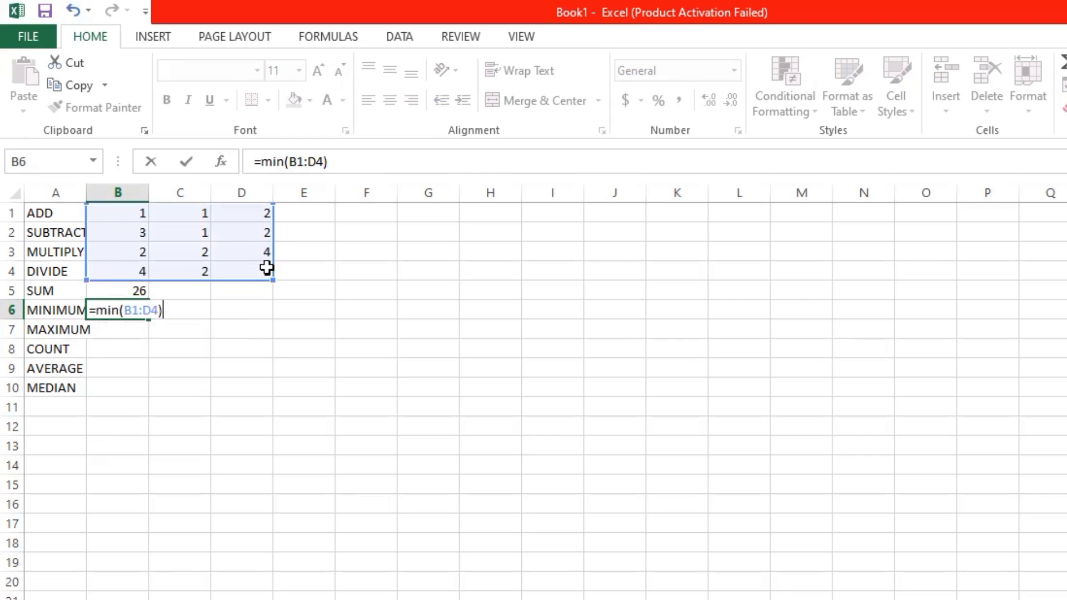
key(Return)
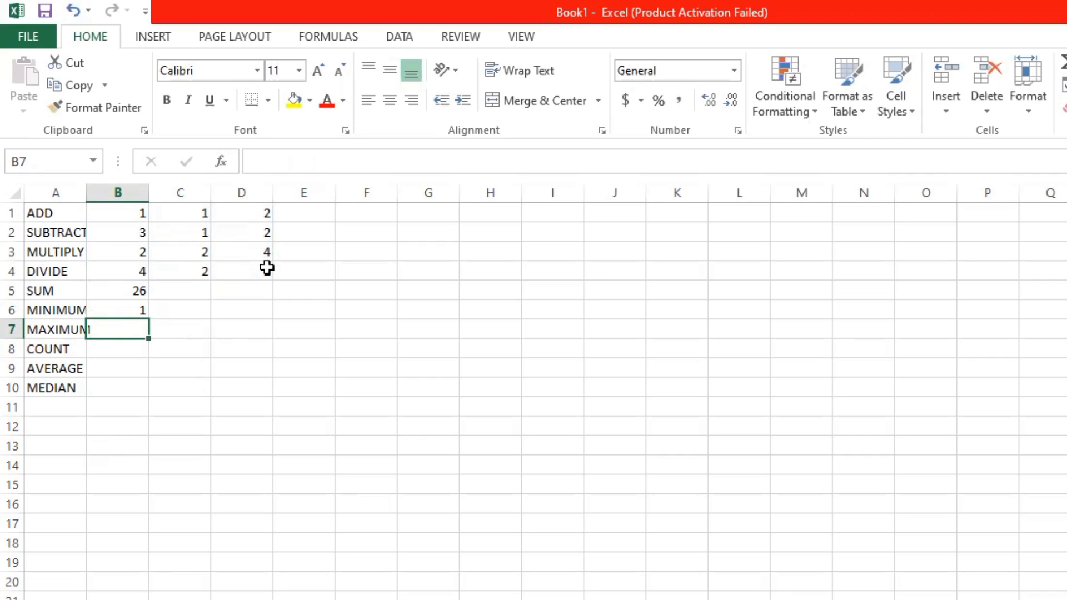
Enter =MAX(B1:D4) in B7 beside MAXIMUM, returning 4
text(=ma)
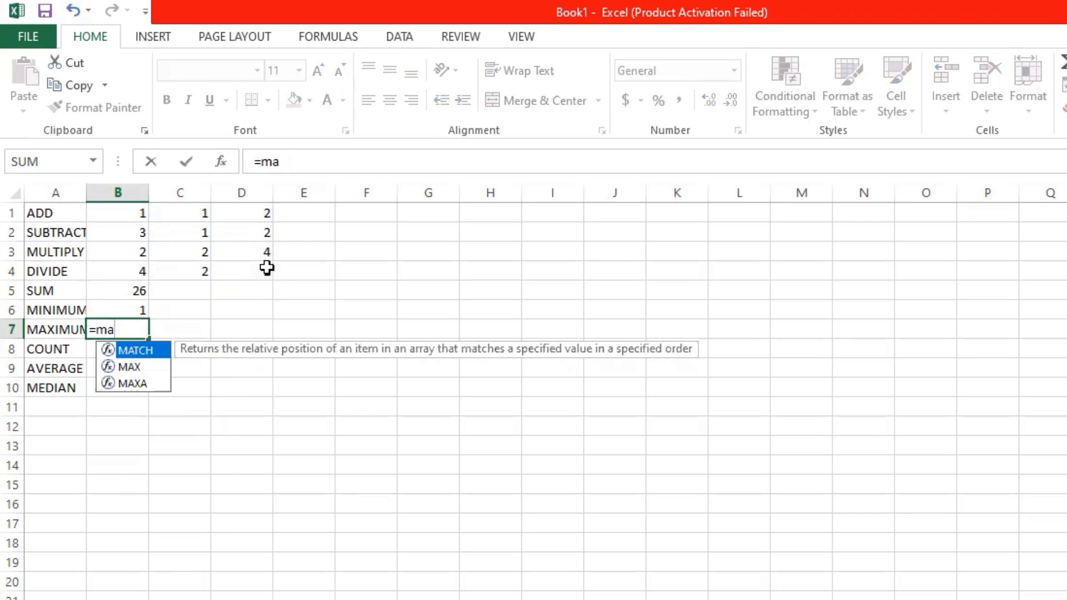
text(x)
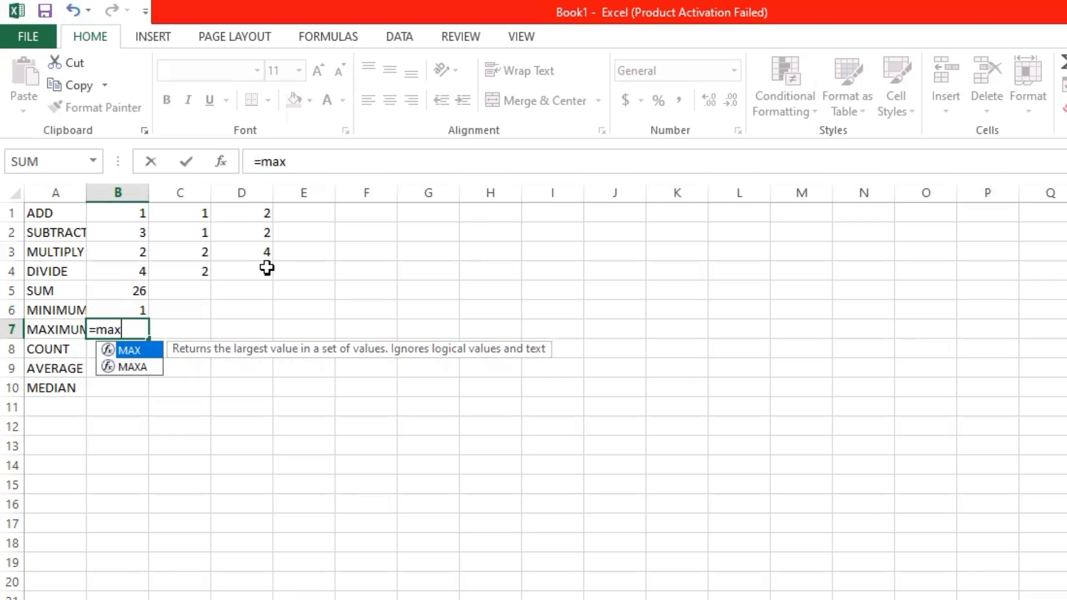
text(()
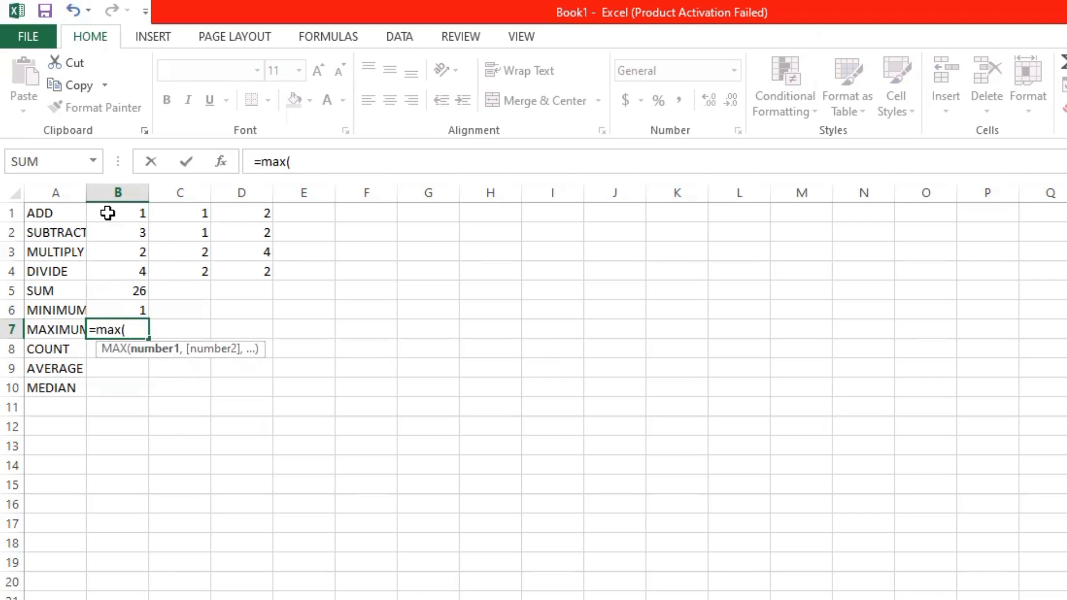
drag(107, 212, 259, 265)
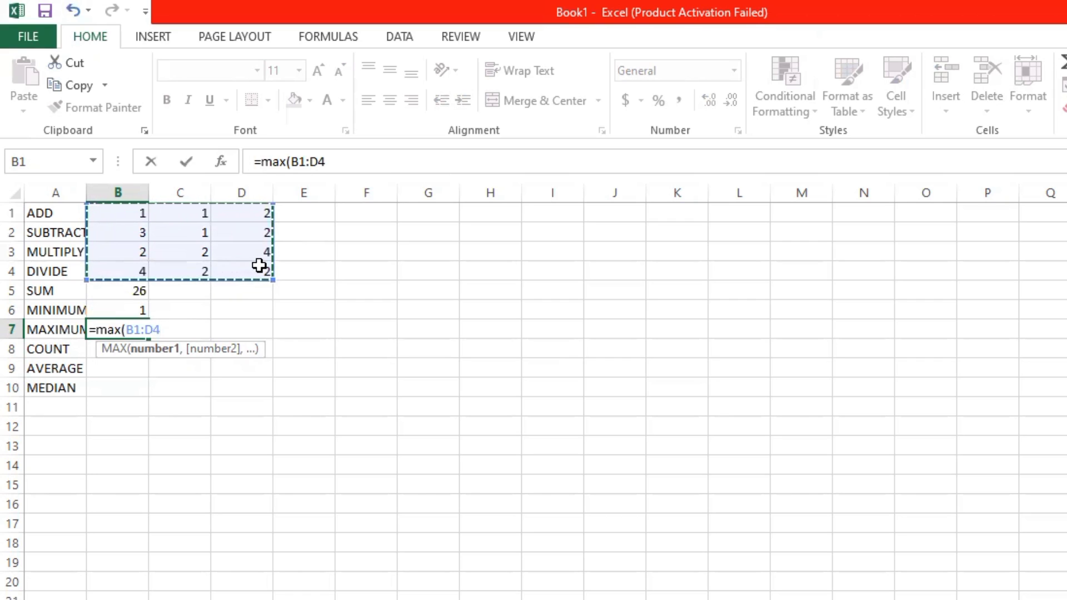
text())
key(Return)
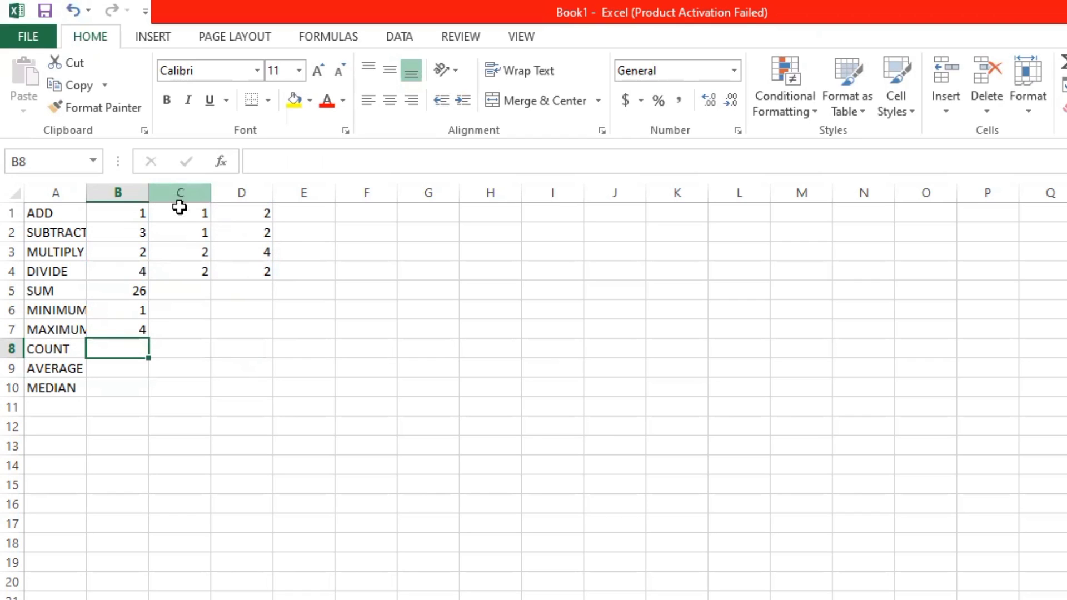
Change C3 to 4 and C2 to 0 so D2 becomes 3, D3 8, MINIMUM 0, MAXIMUM 8
click(181, 252)
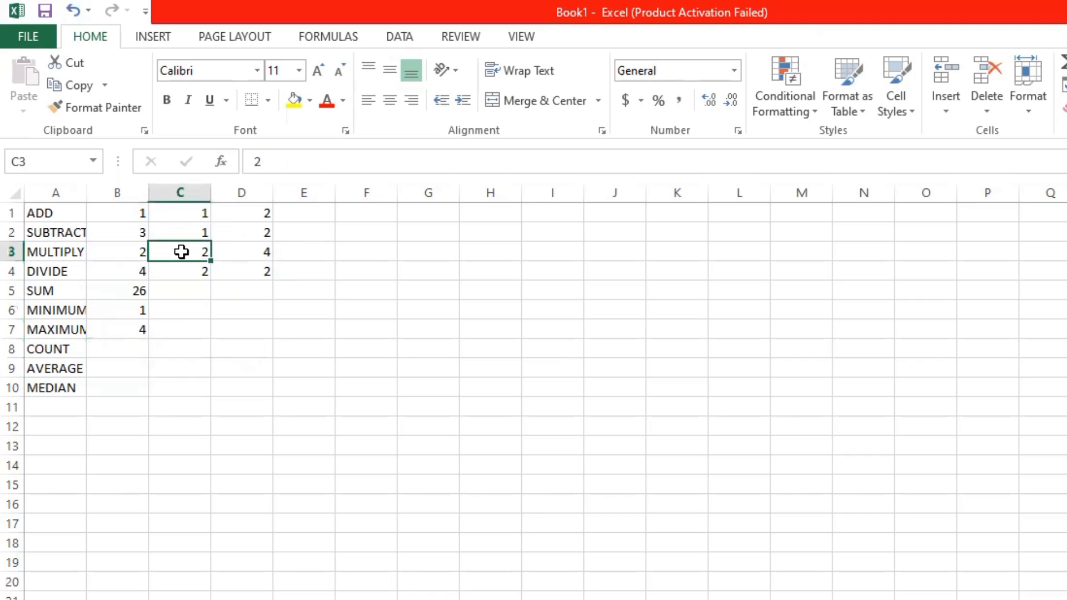
key(BackSpace)
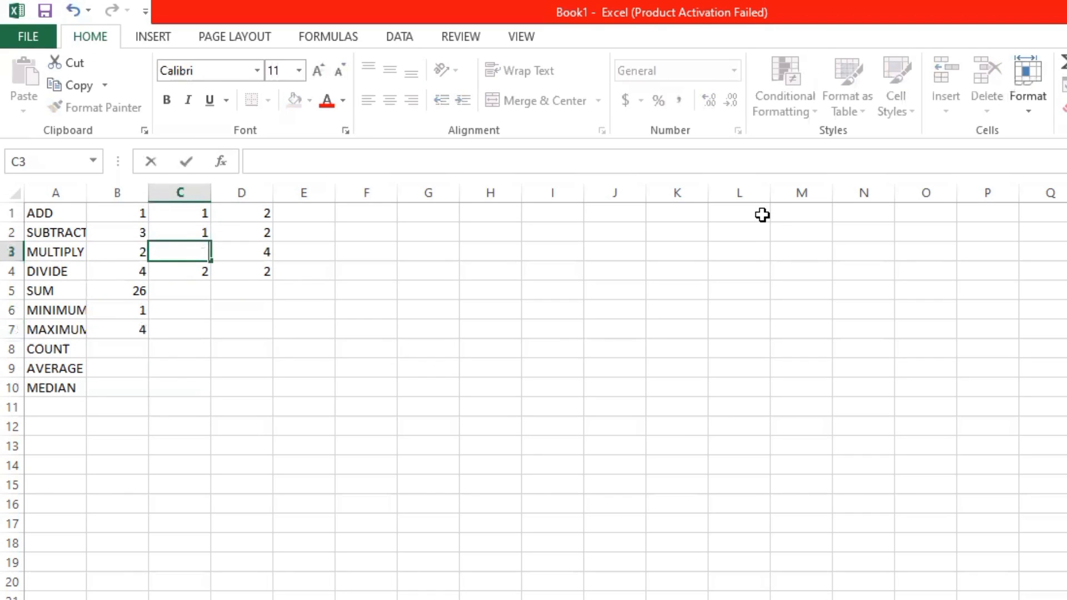
text(4)
key(Return)
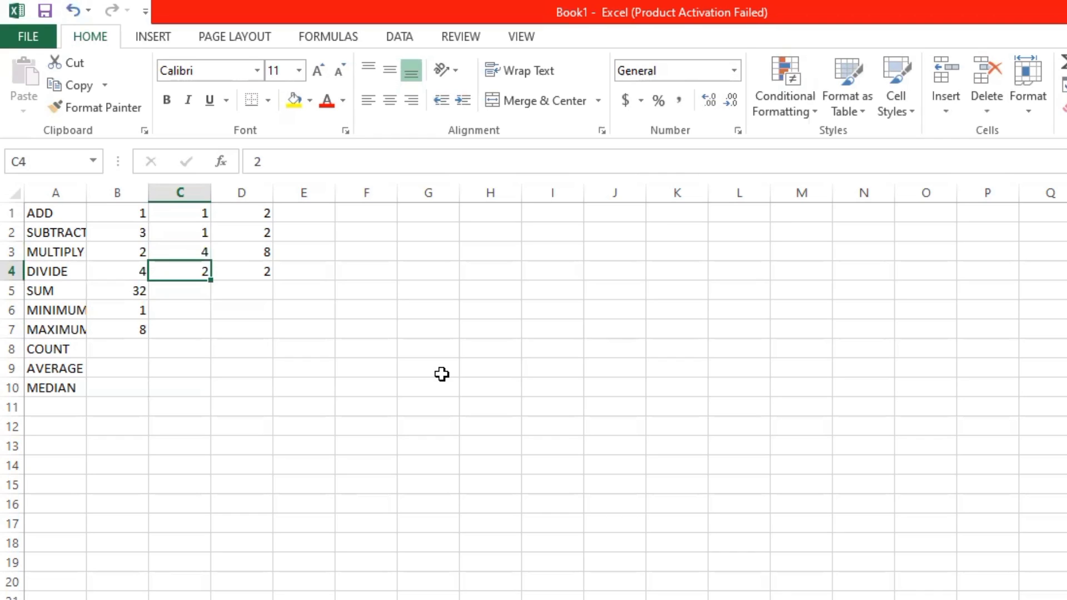
click(202, 236)
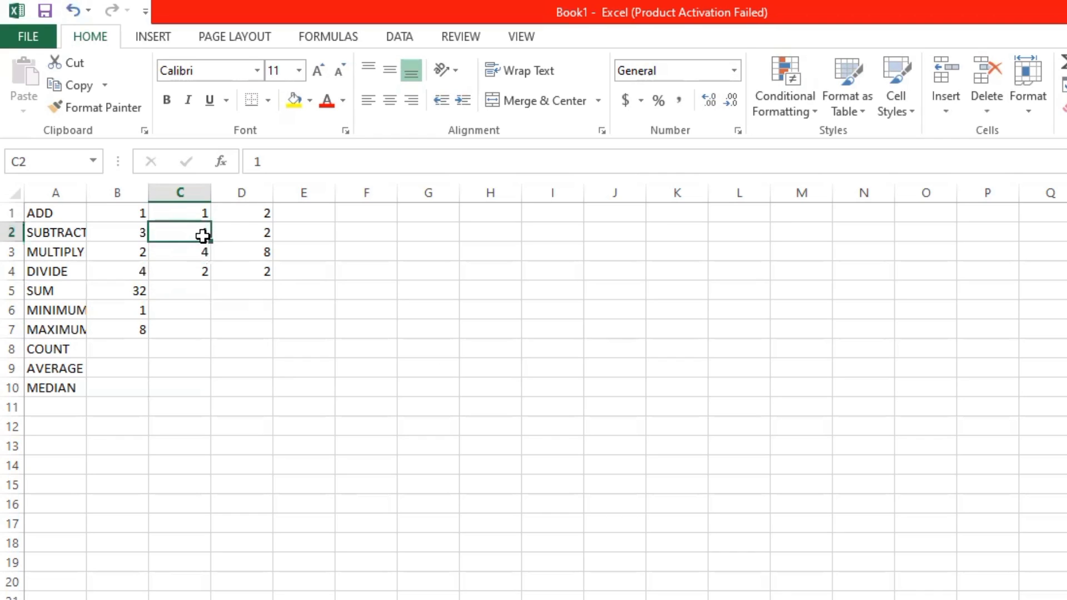
key(BackSpace)
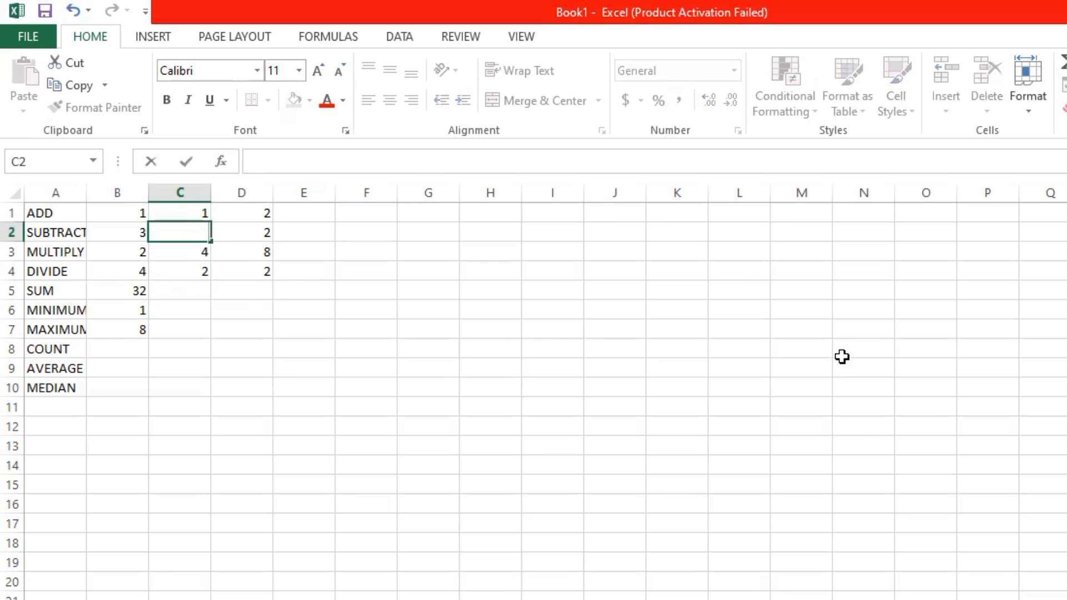
text(0)
key(Return)
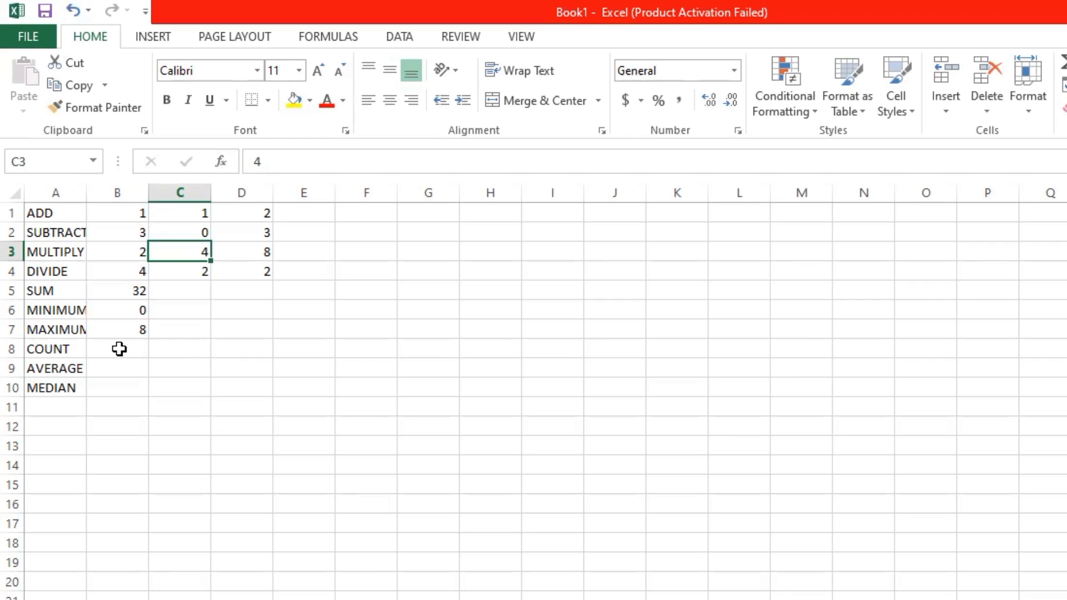
Enter =COUNT(B1:D4) in B8 beside COUNT, returning 12
click(117, 349)
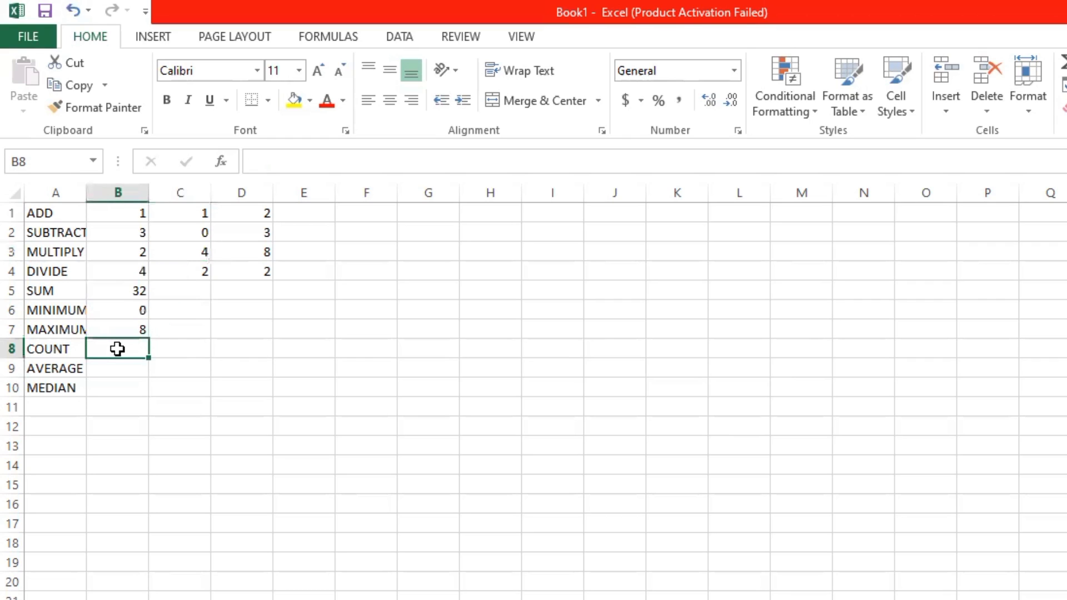
text(=)
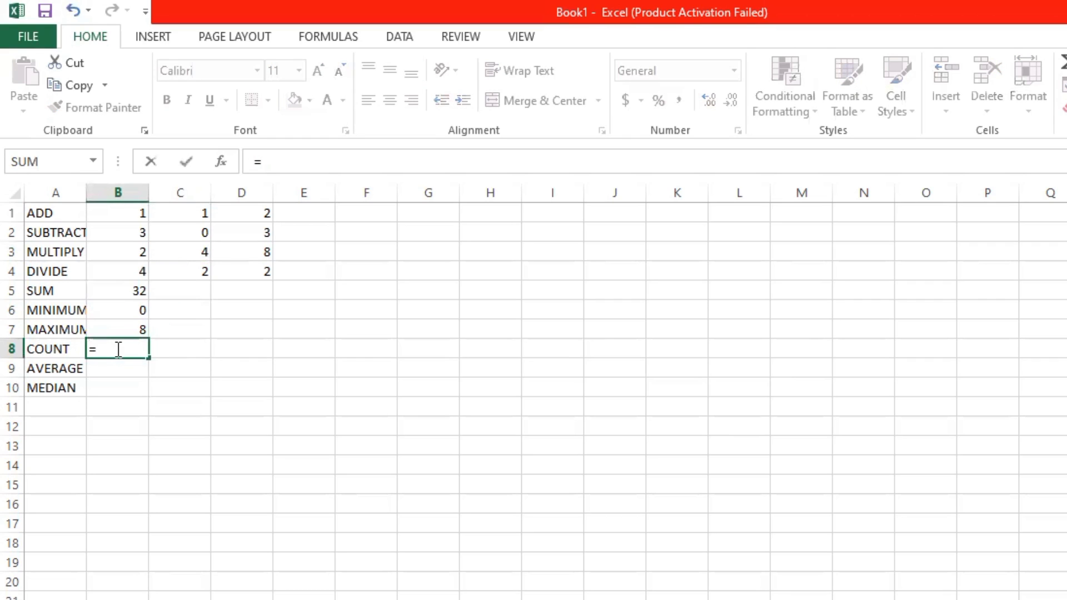
text(c)
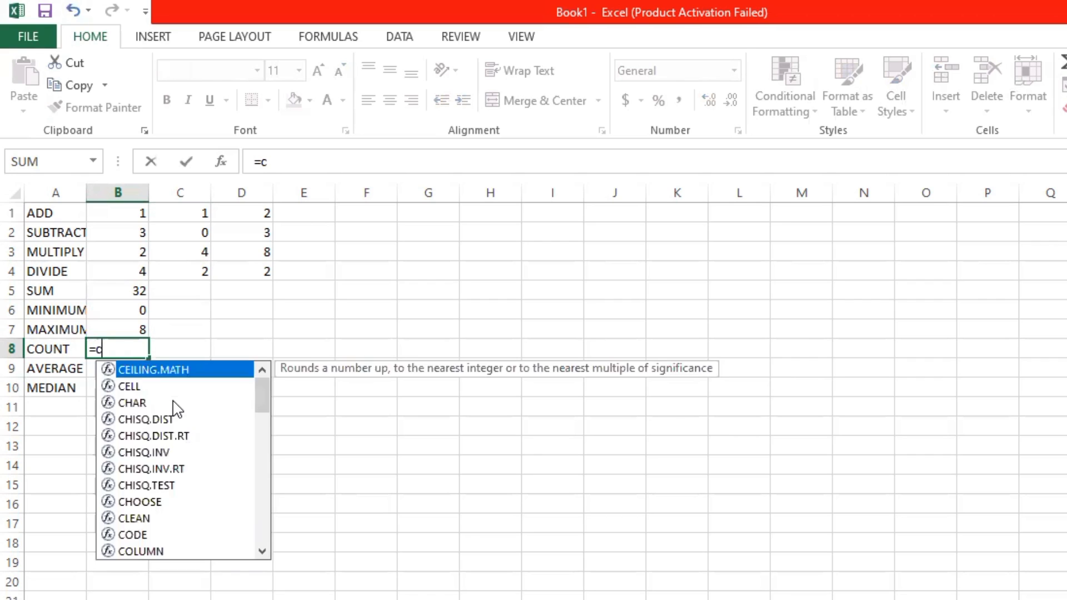
text(ount)
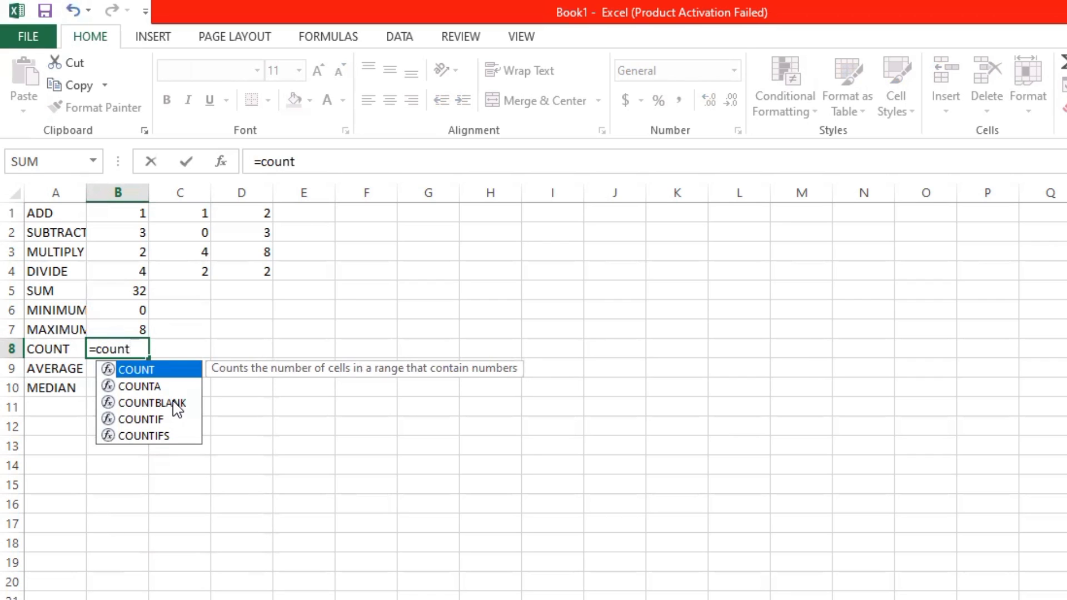
text(()
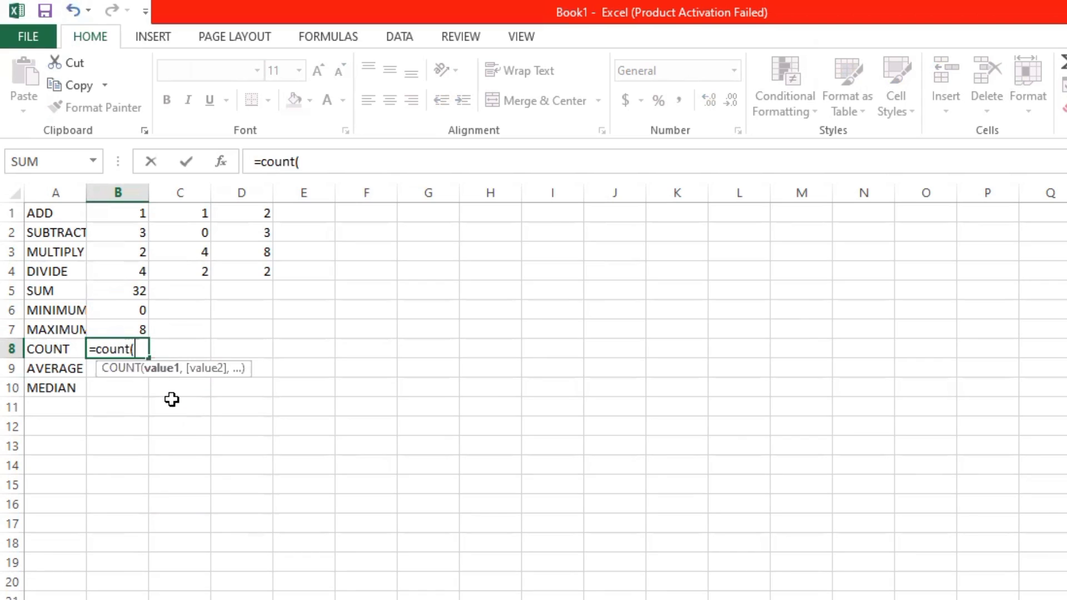
click(116, 212)
drag(136, 213, 258, 269)
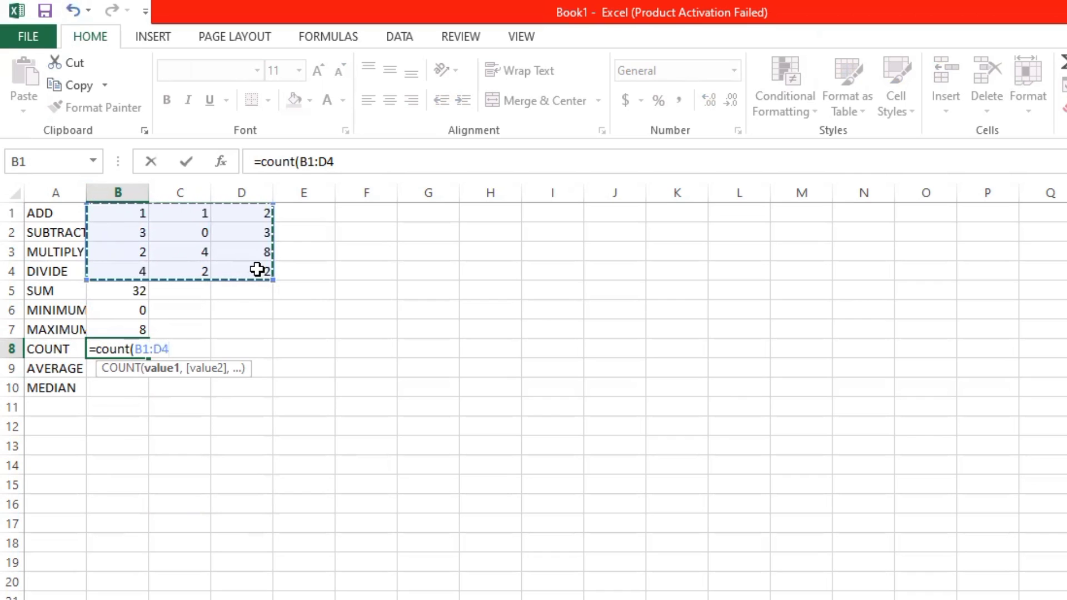
text())
key(Return)
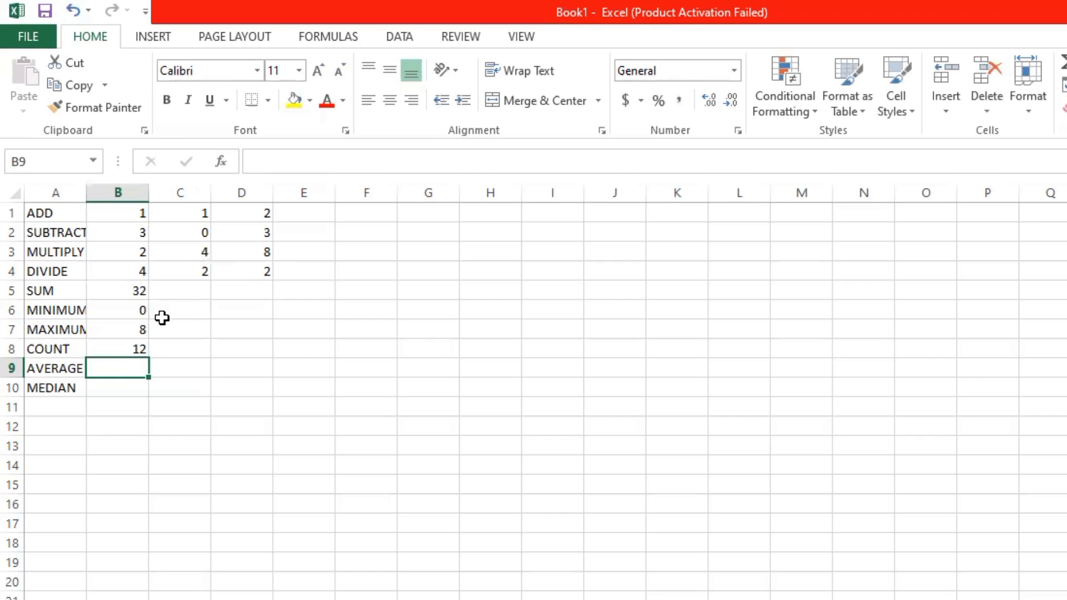
Replace B8's formula with =COUNT(B1:J4), which still returns 12
click(127, 348)
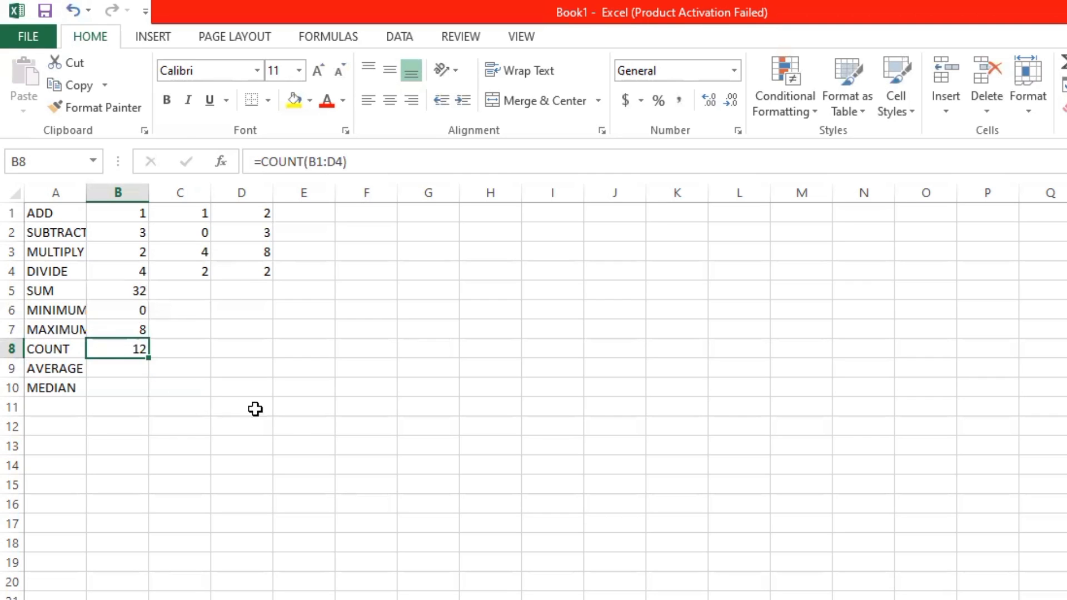
key(BackSpace)
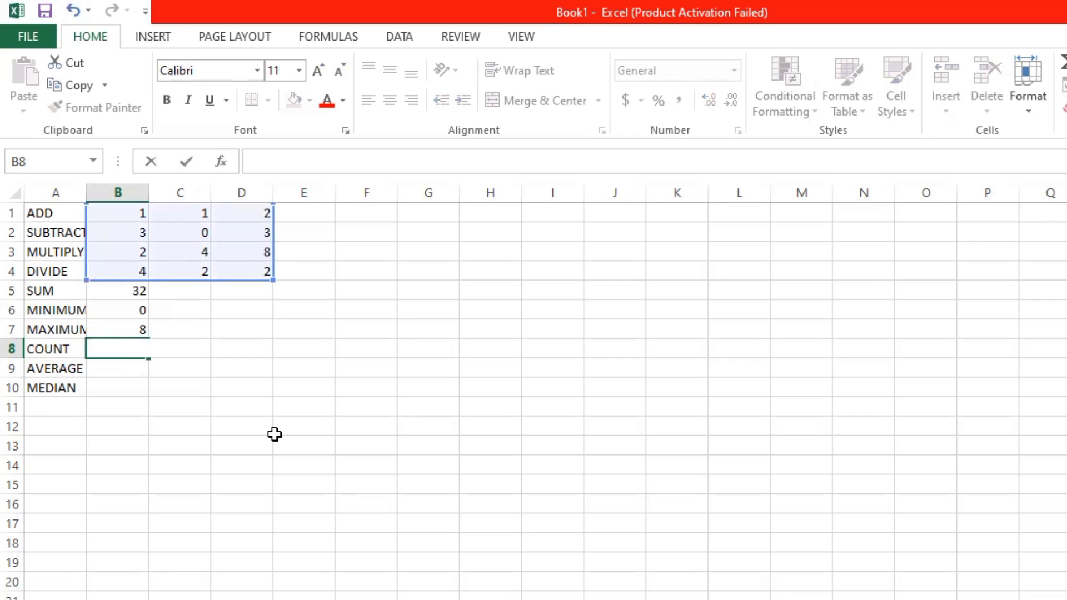
text(=)
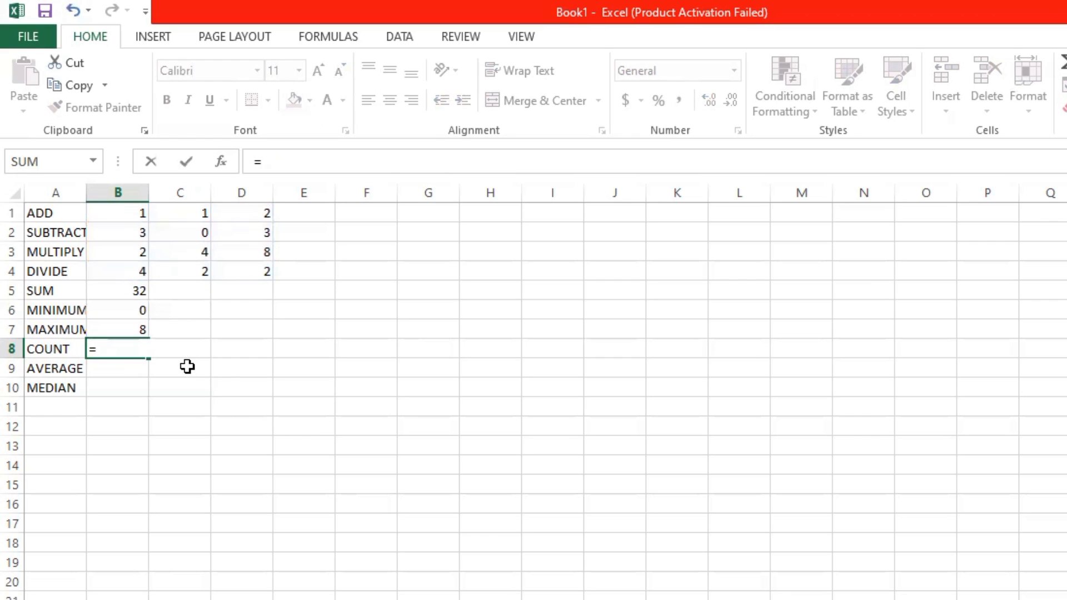
text(count)
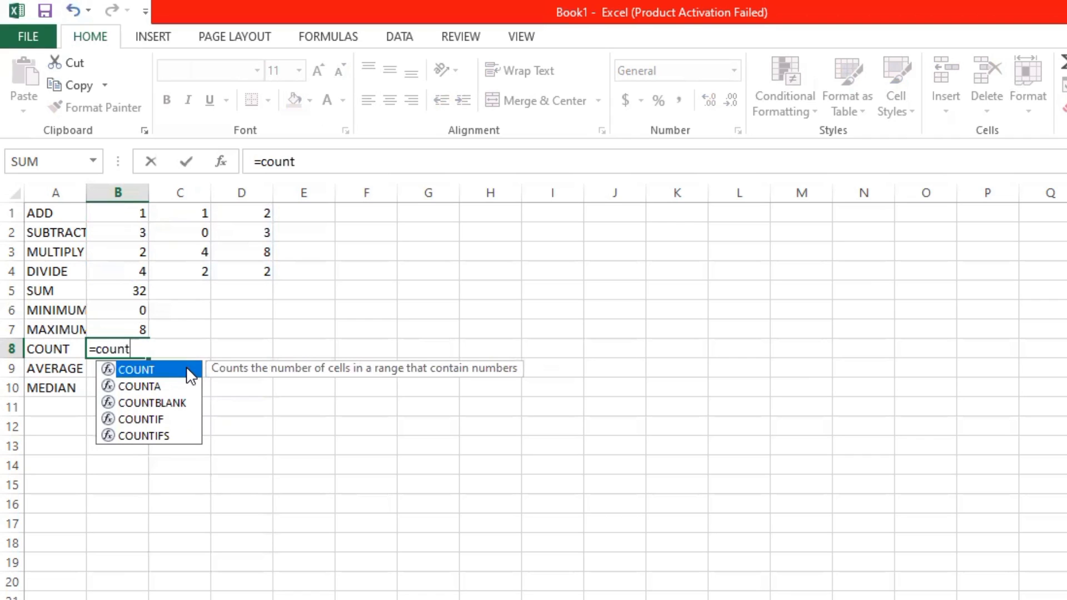
text(()
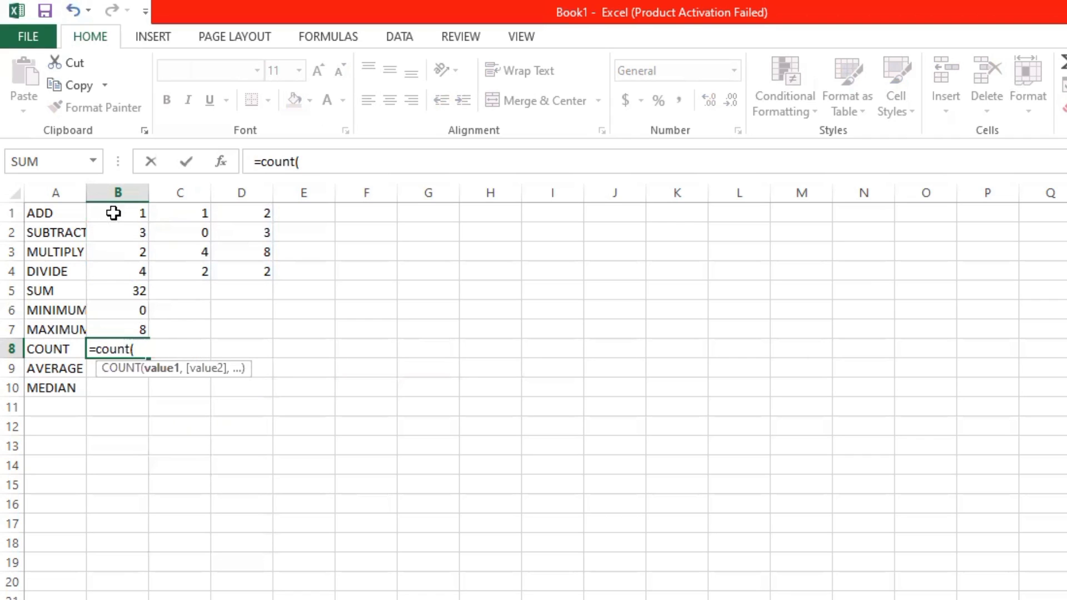
drag(113, 213, 624, 272)
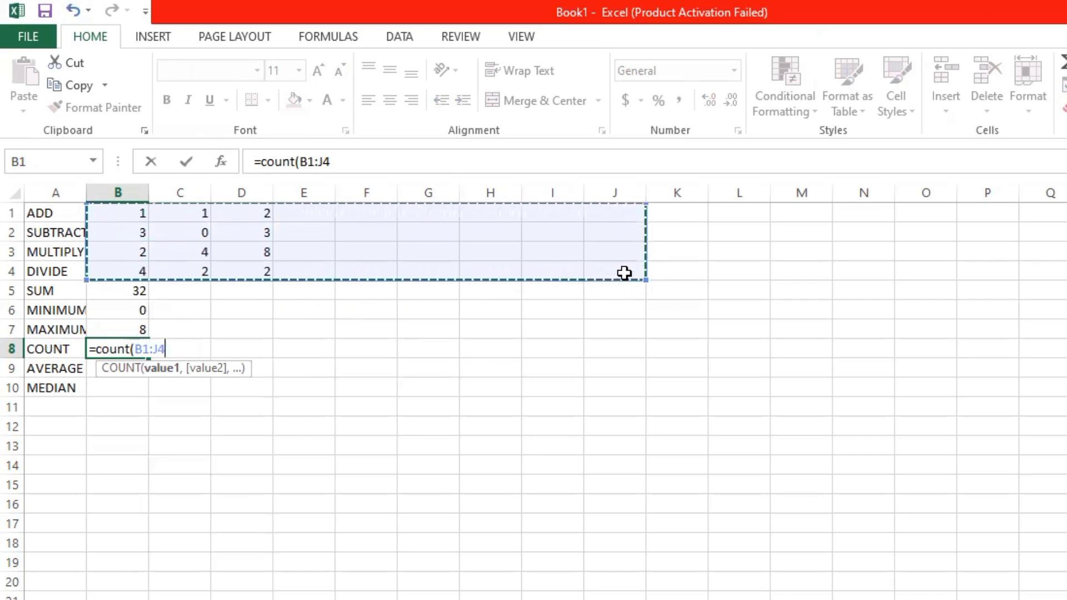
text())
key(Return)
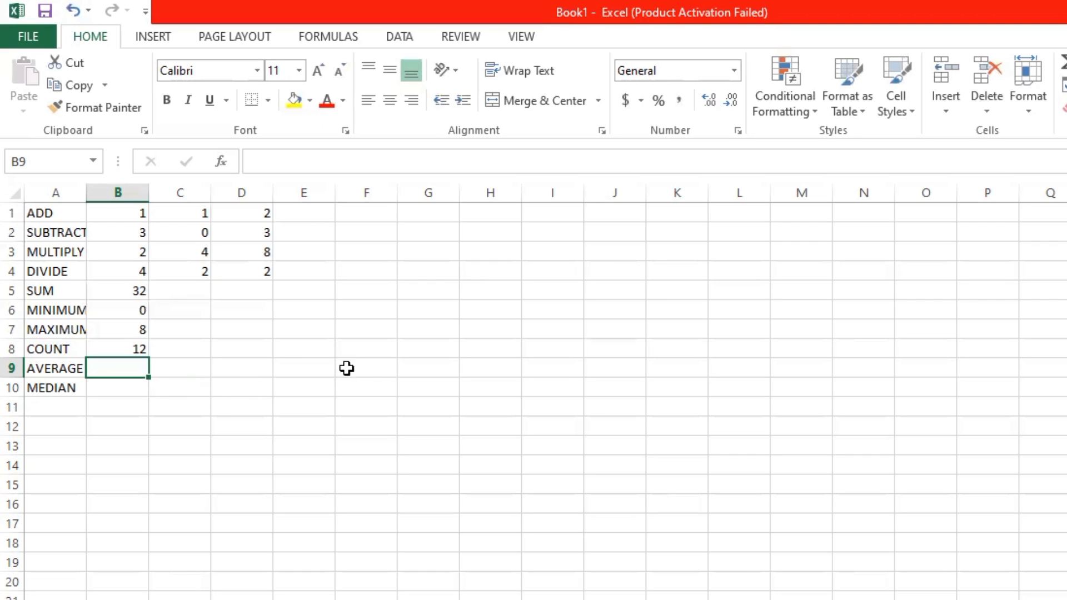
Fill G9, H9 and I9 with the sample values 100, 200 and 300
click(430, 370)
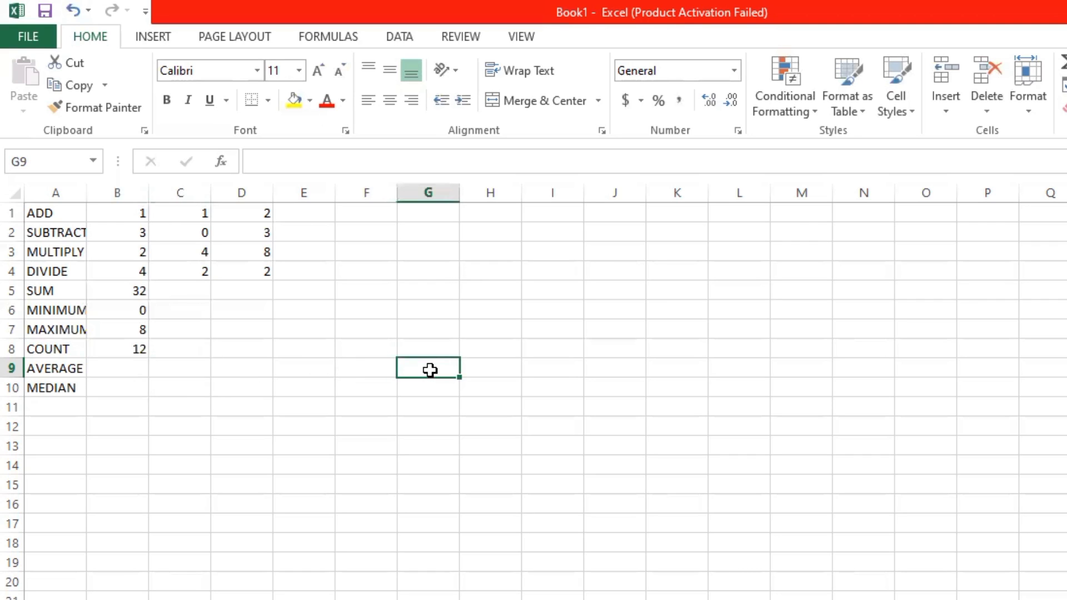
text(100)
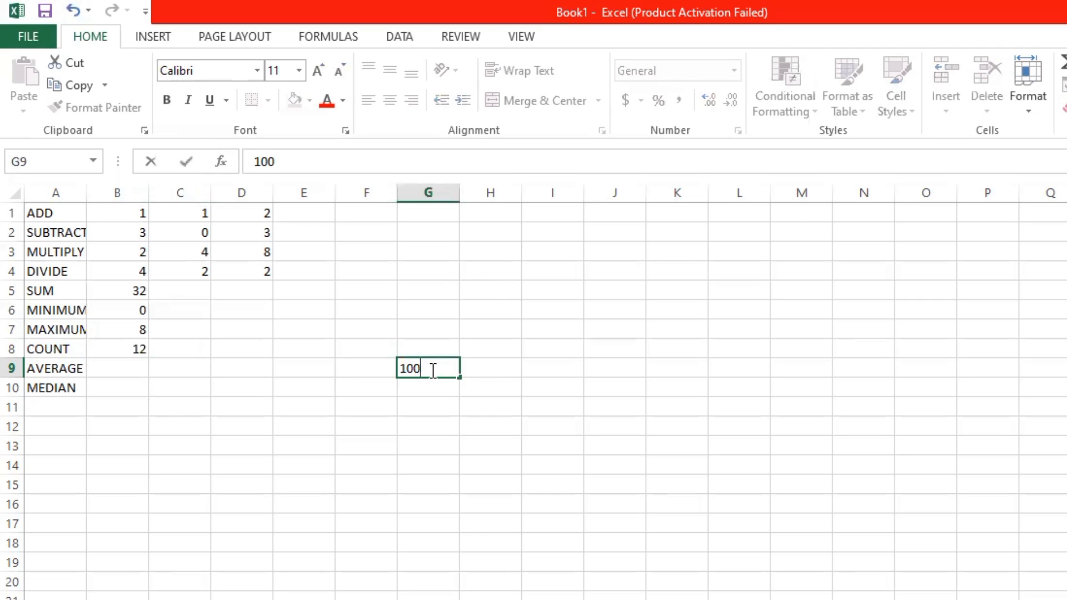
click(503, 366)
text(200)
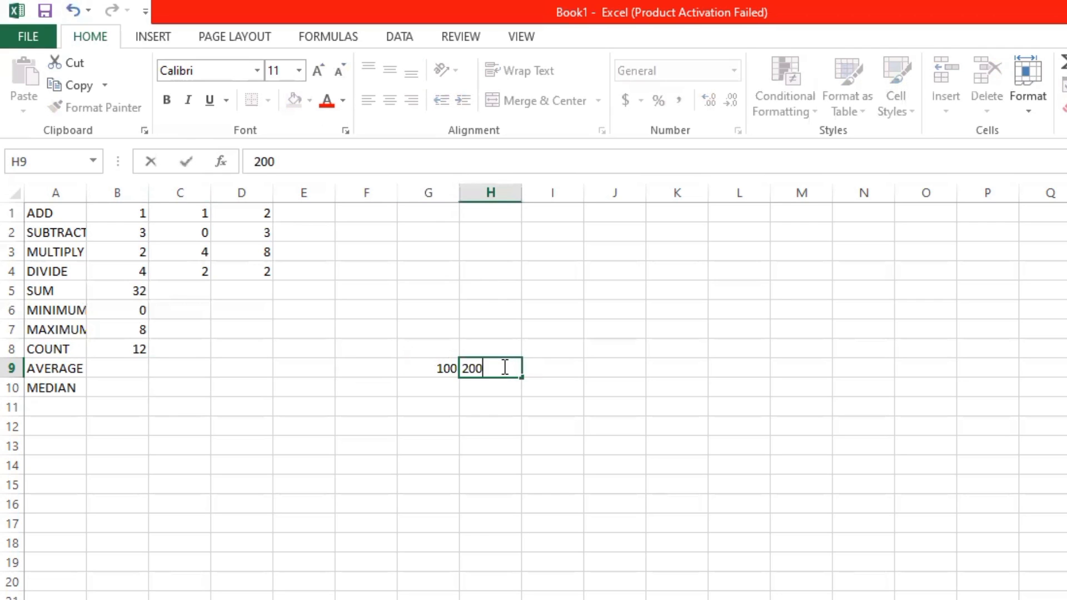
click(535, 368)
text(300)
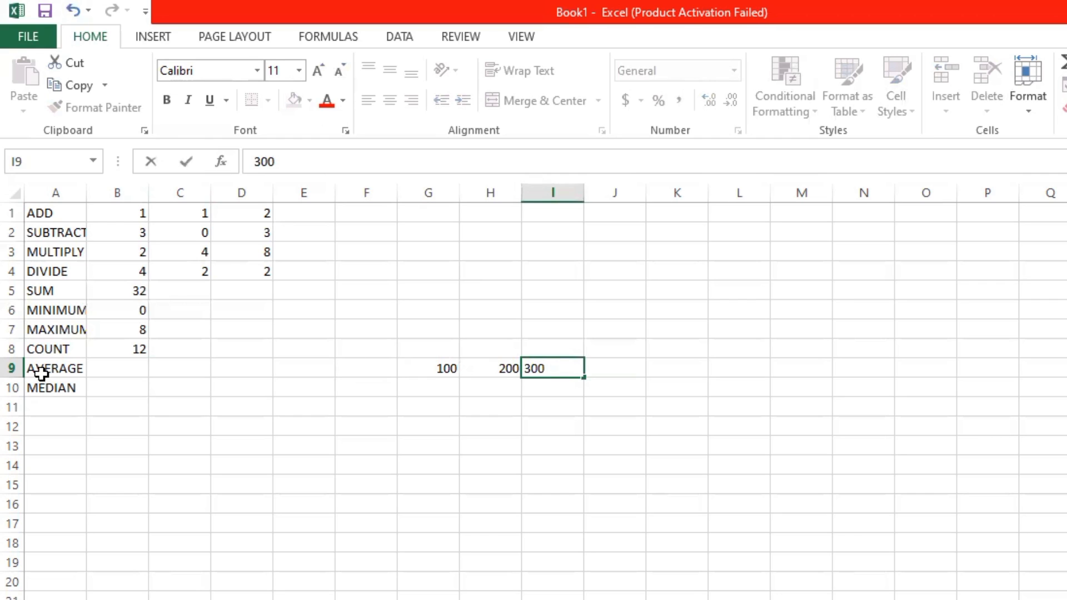
click(113, 366)
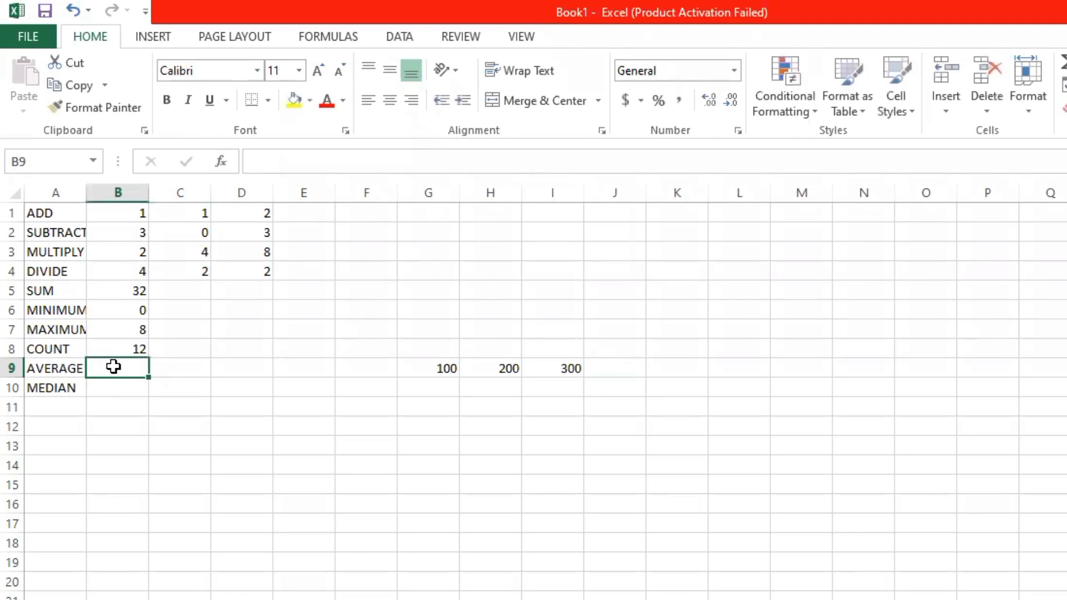
Enter =AVERAGE(G9:I9) in B9 beside AVERAGE, giving 200
text(=av)
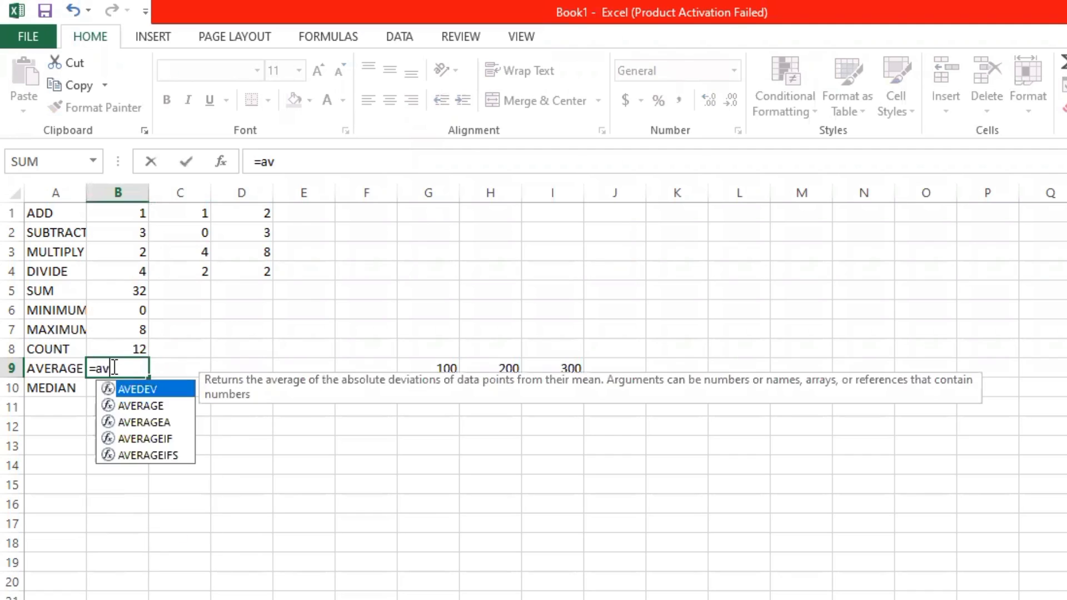
text(erage)
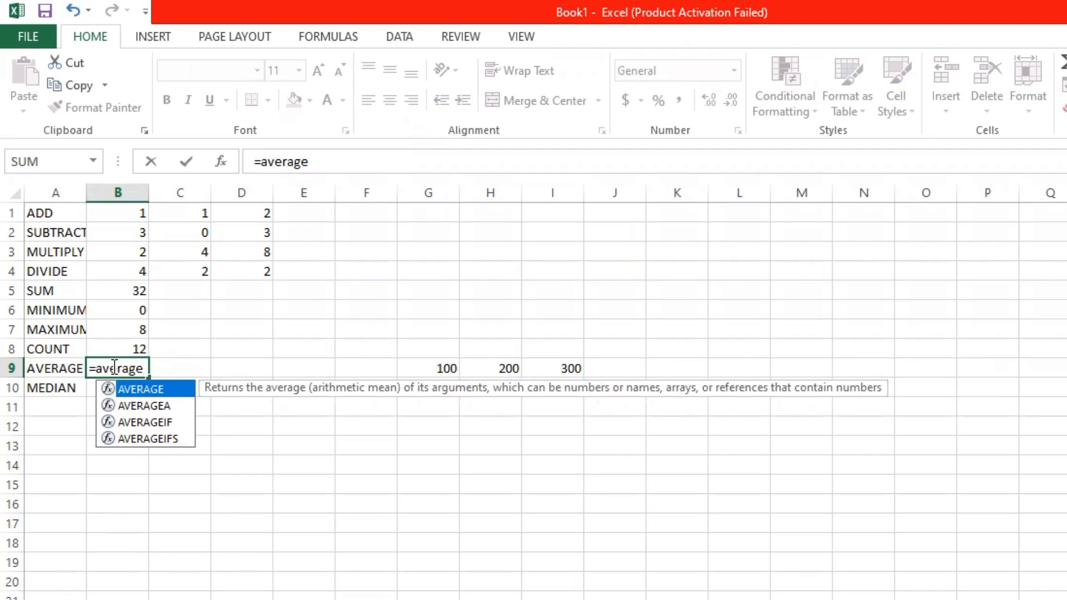
text(()
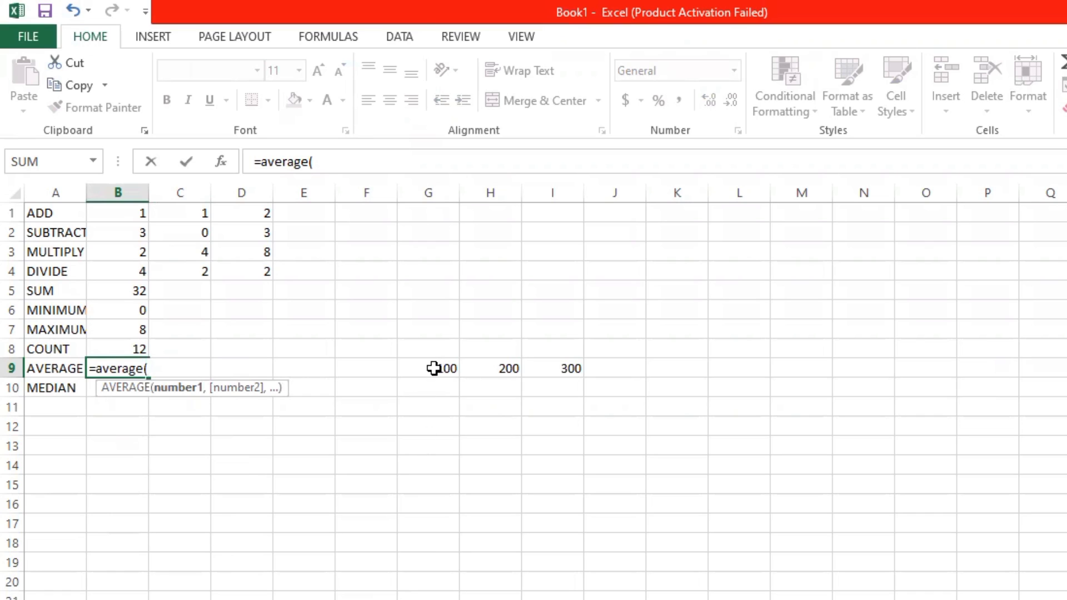
drag(434, 368, 550, 364)
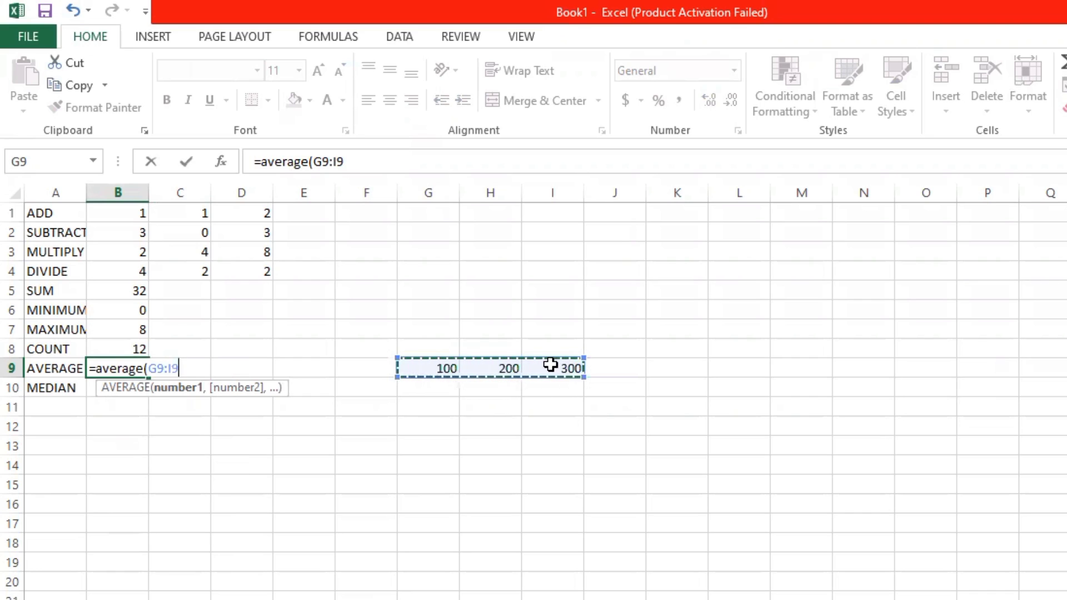
text())
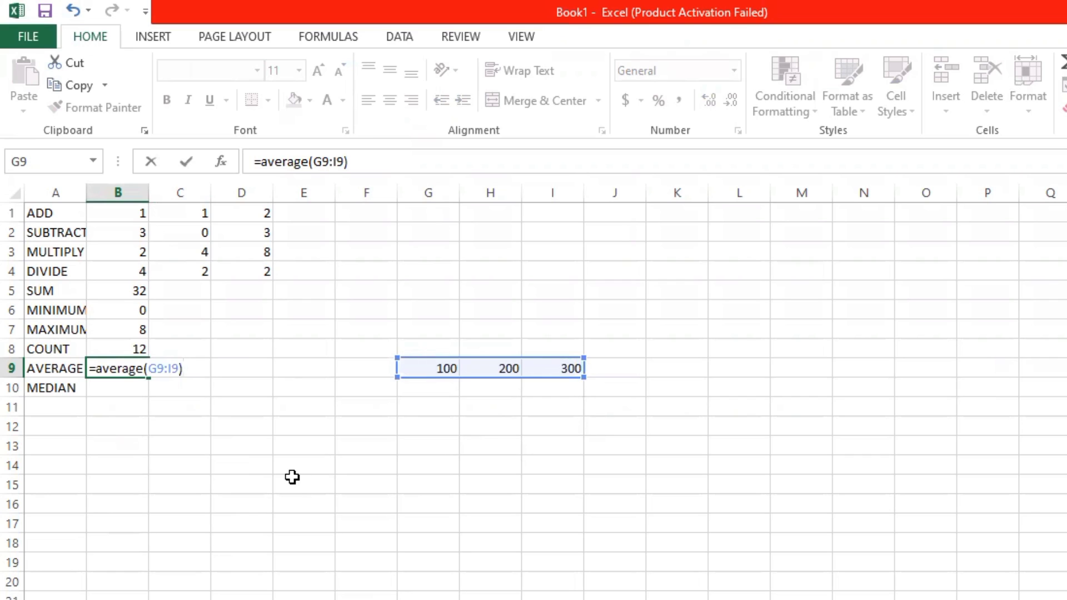
key(Return)
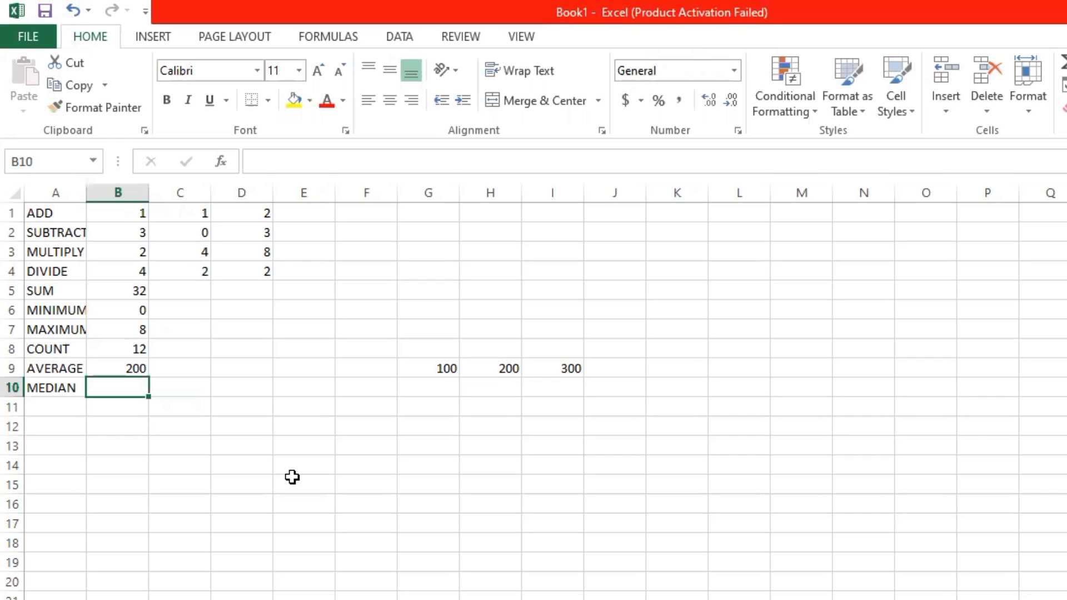
Enter =MEDIAN(G9:I9) in B10 beside MEDIAN, giving 200
text(=)
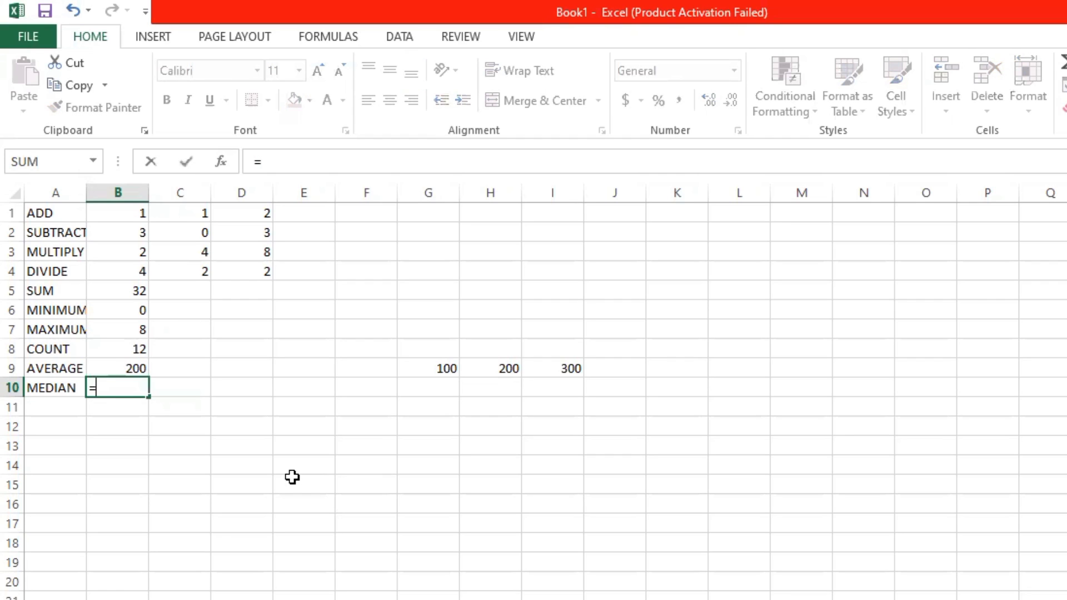
text(medi)
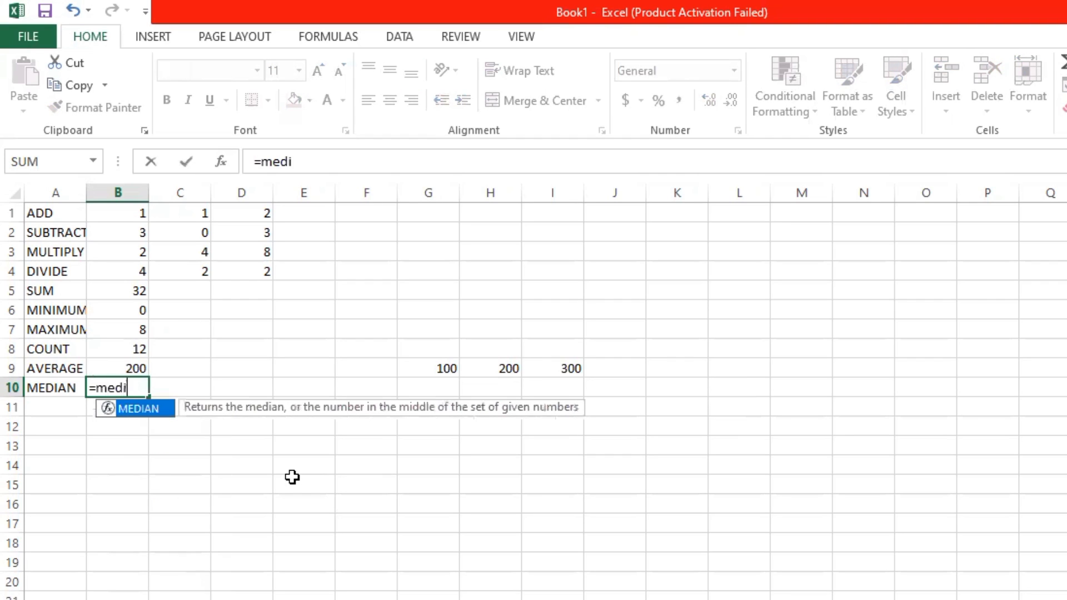
text(an()
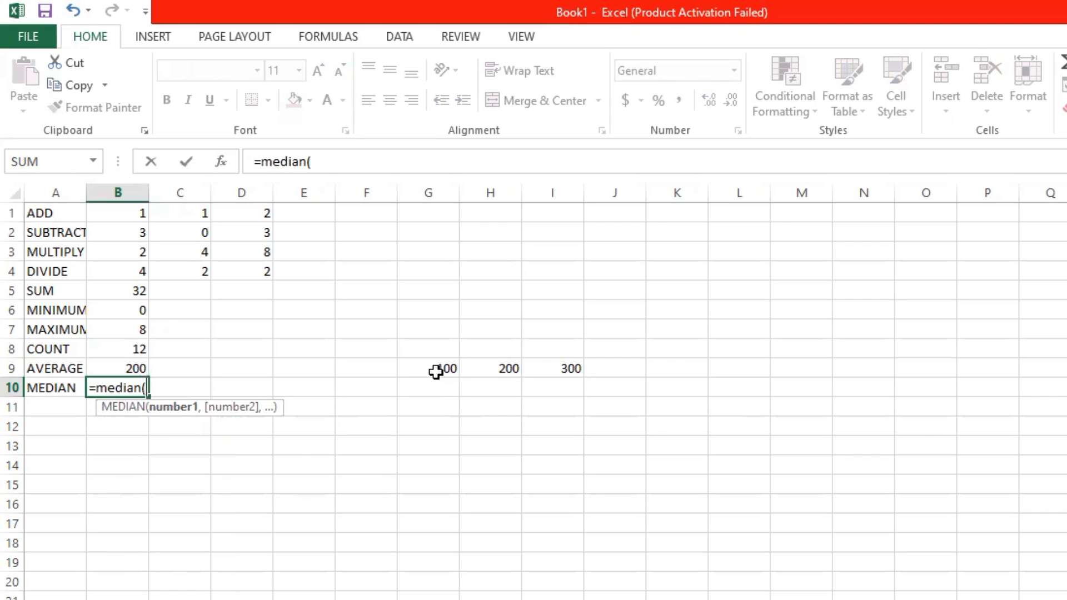
drag(435, 368, 573, 368)
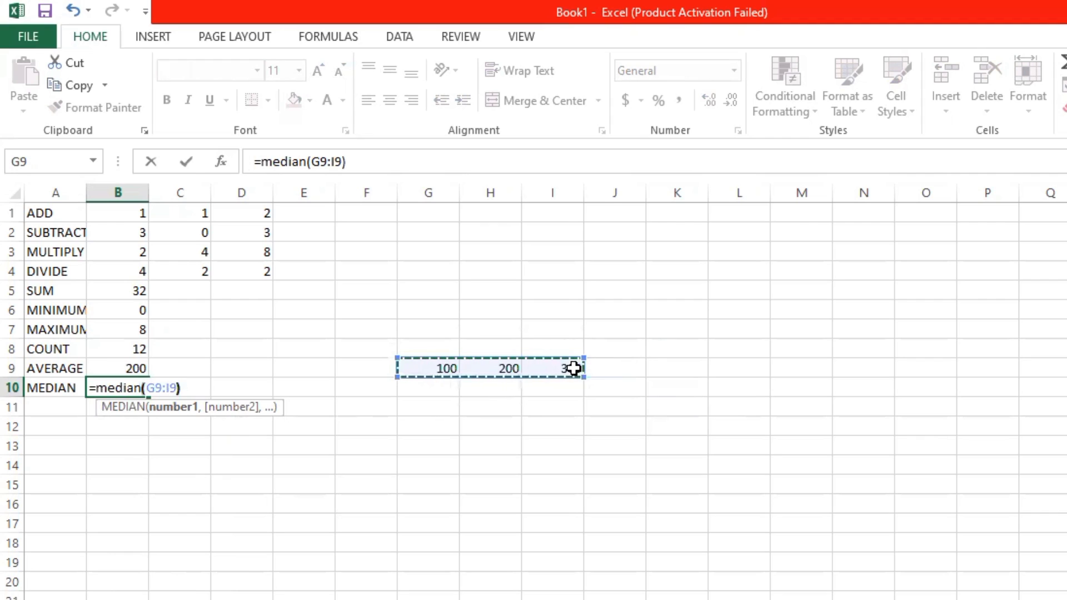
text())
key(Return)
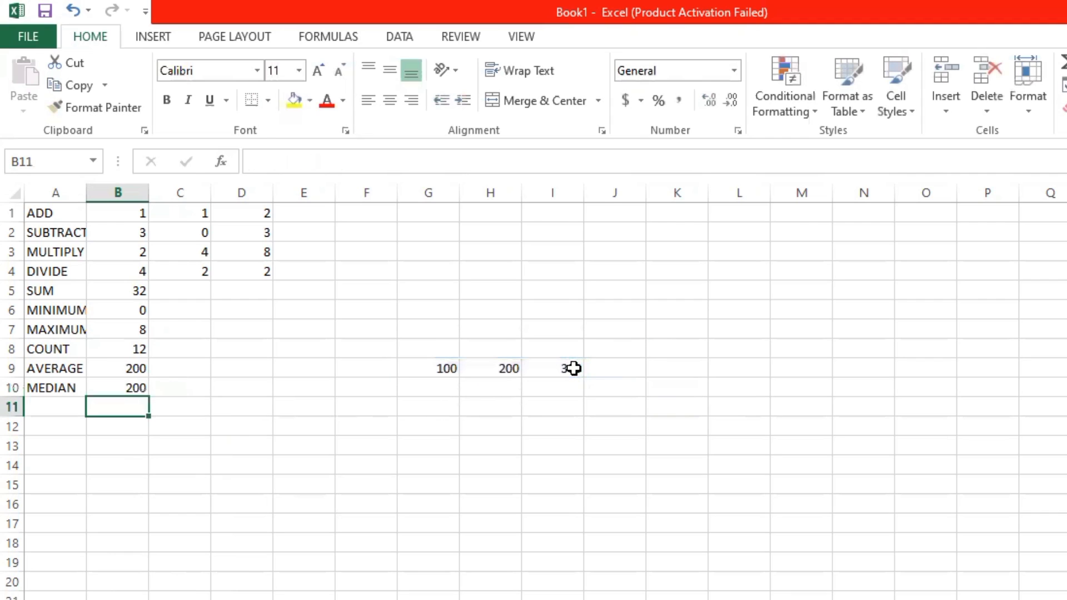